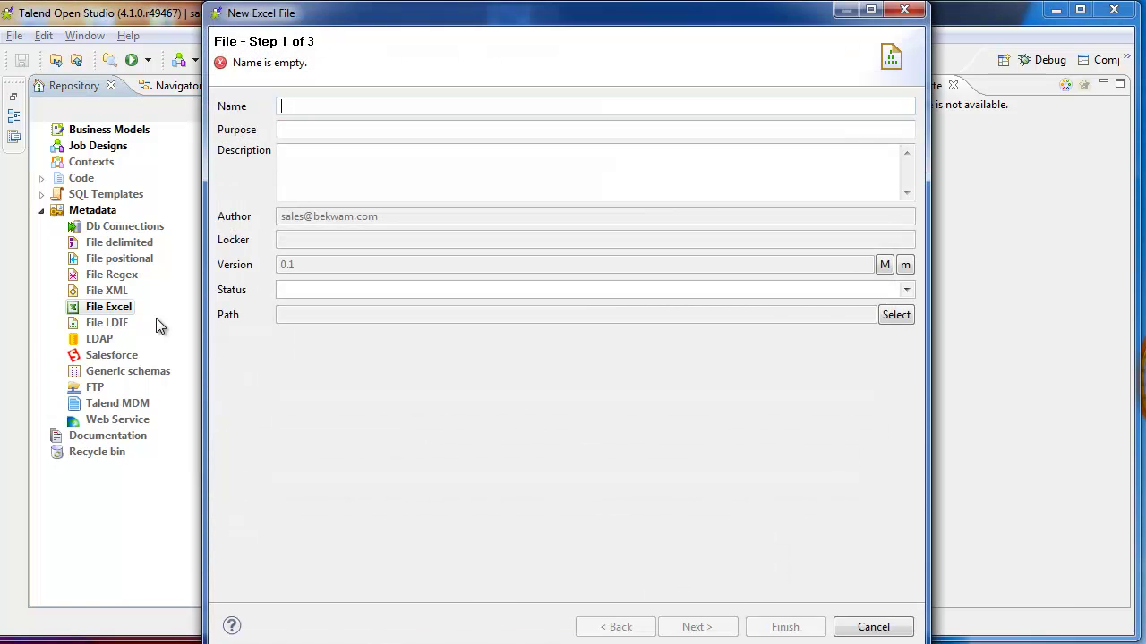
# Step: Name the new Excel file metadata ContactsExcel and continue to the file settings
pyautogui.write('C')
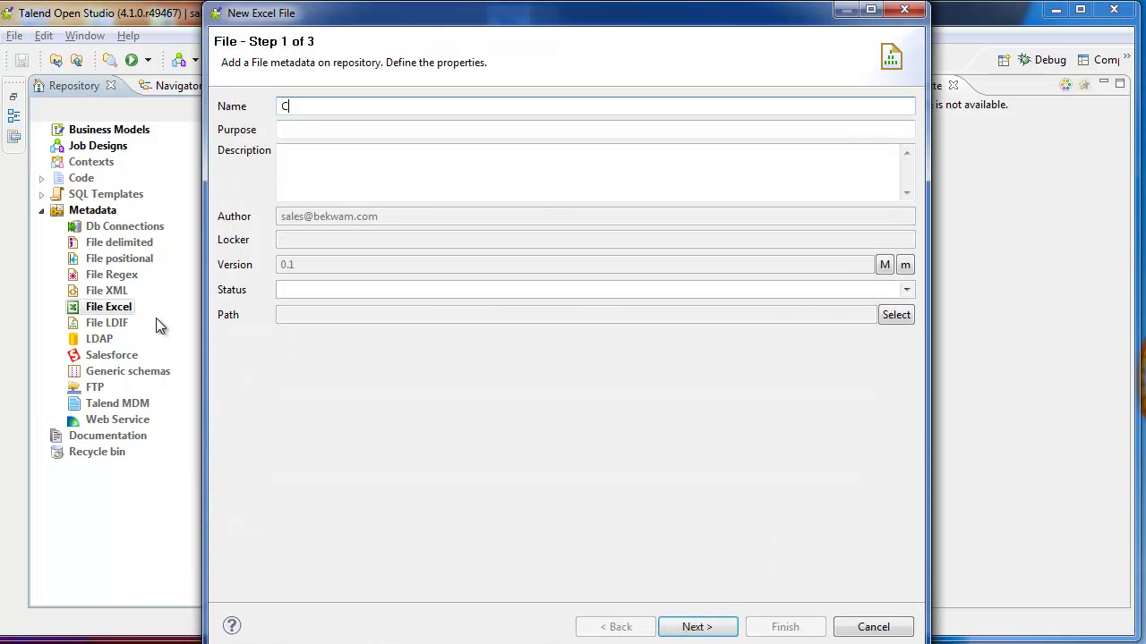
pyautogui.write('ontactsExcel')
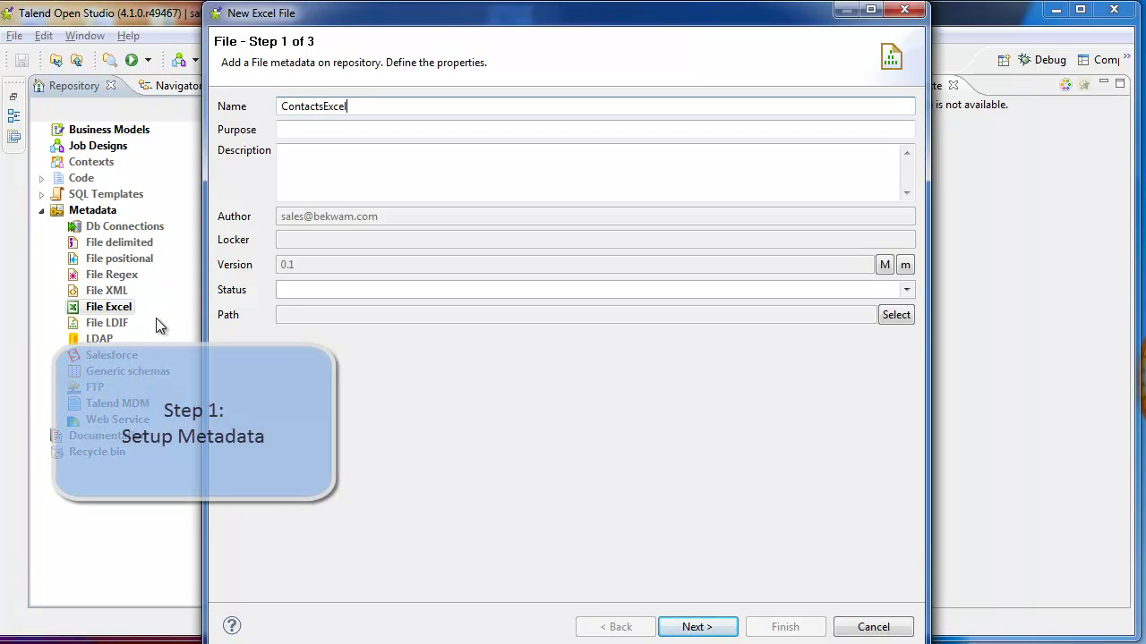
pyautogui.click(698, 625)
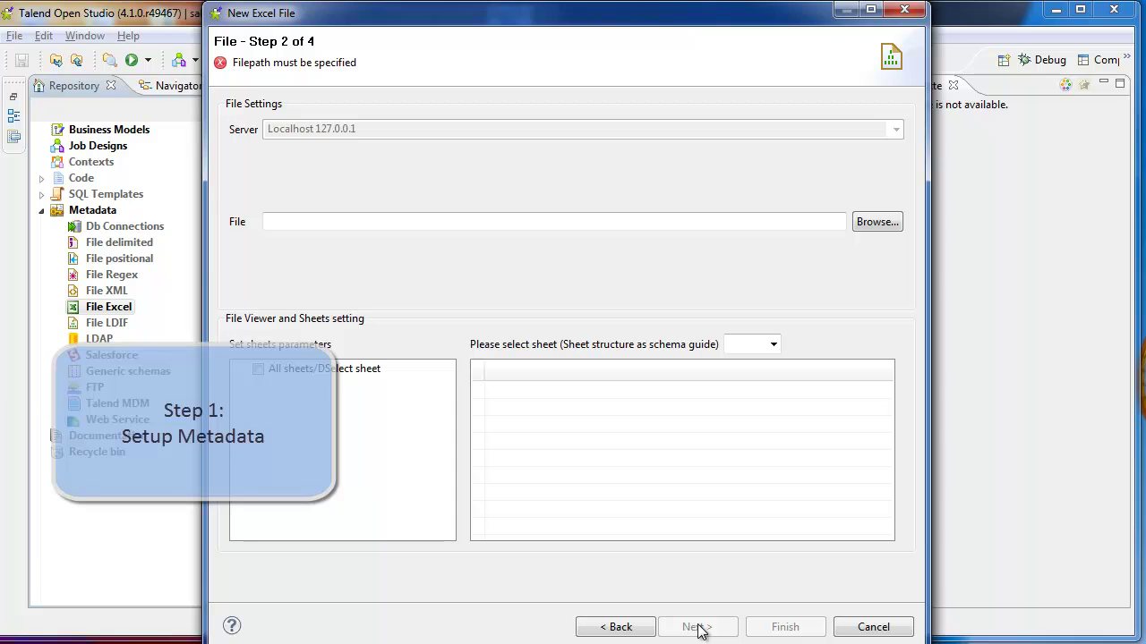
# Step: Choose Contacts.xls with Sheet1 as the source and use its heading row as column names
pyautogui.click(876, 225)
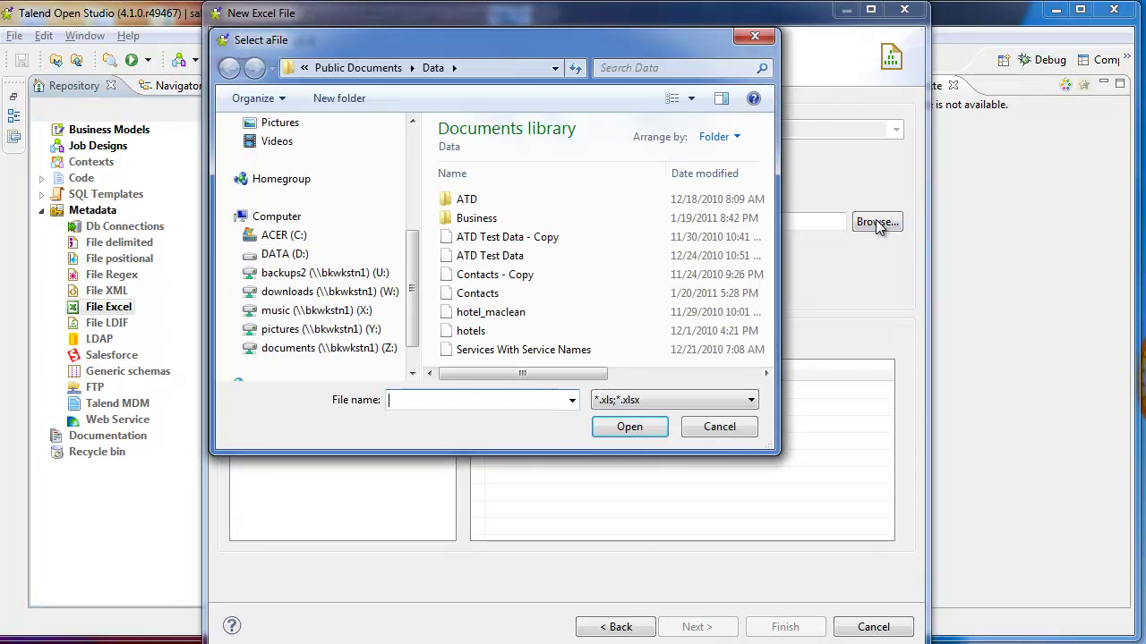
pyautogui.doubleClick(486, 293)
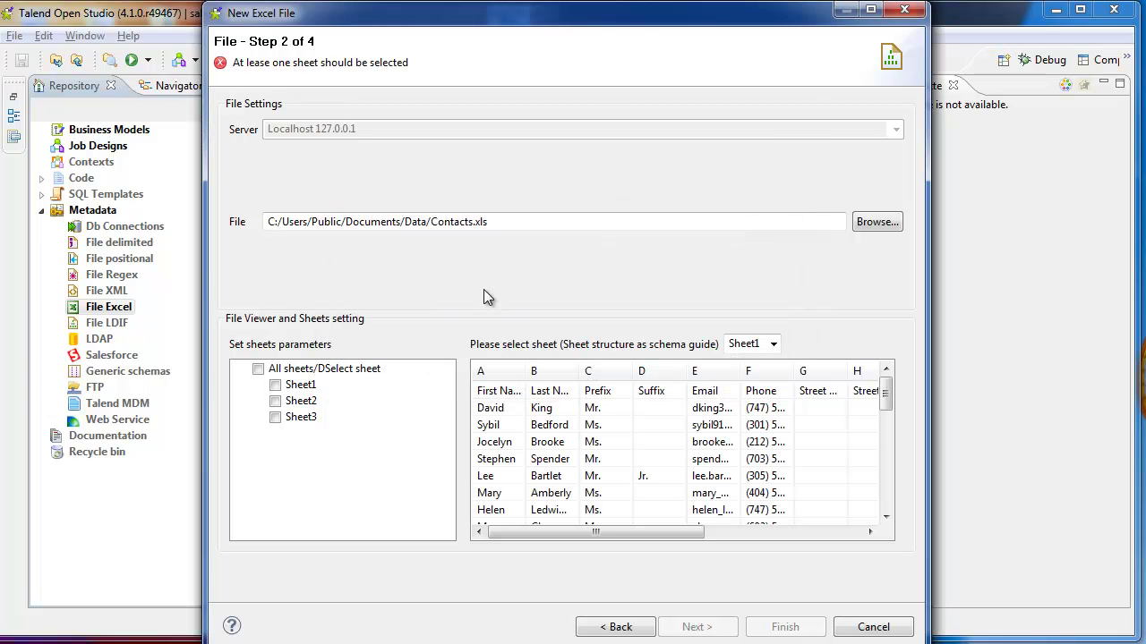
pyautogui.click(276, 385)
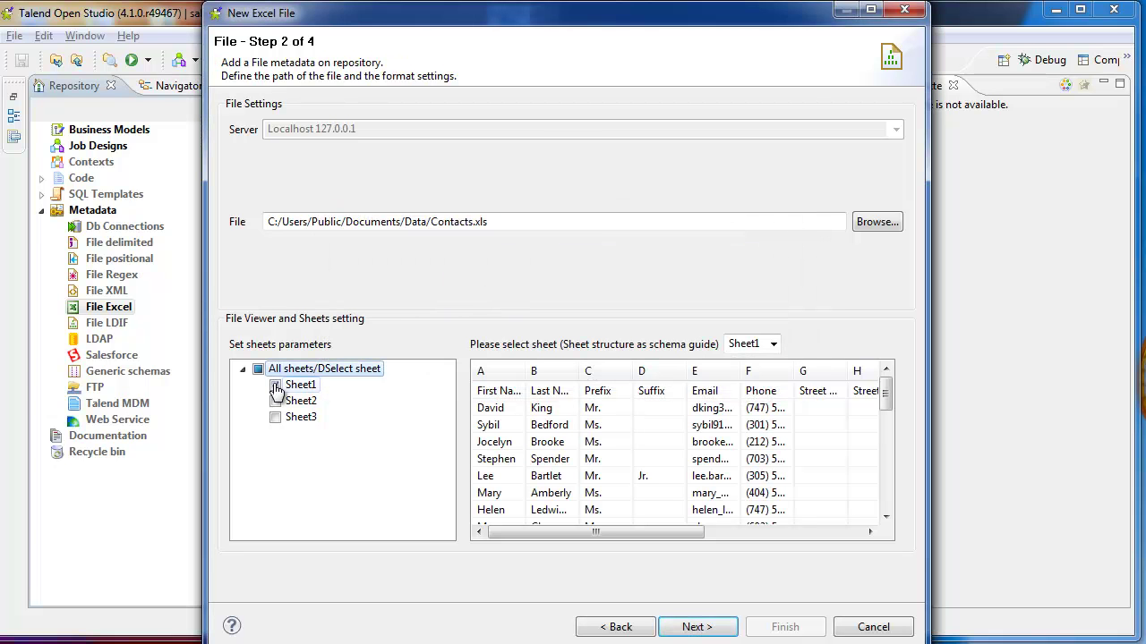
pyautogui.click(721, 628)
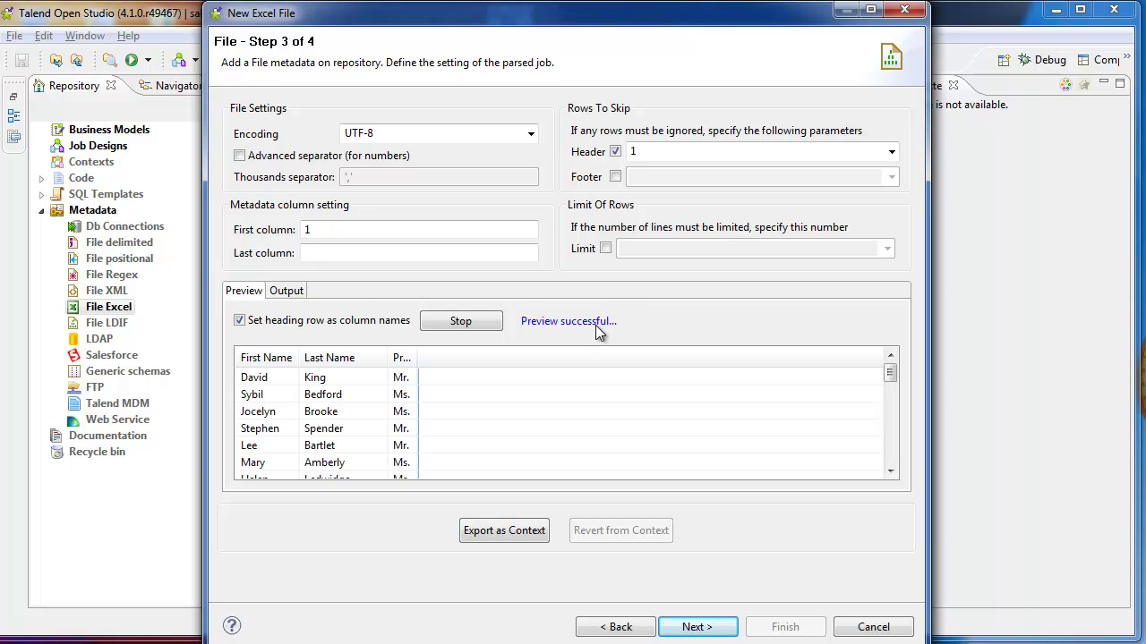
pyautogui.click(695, 626)
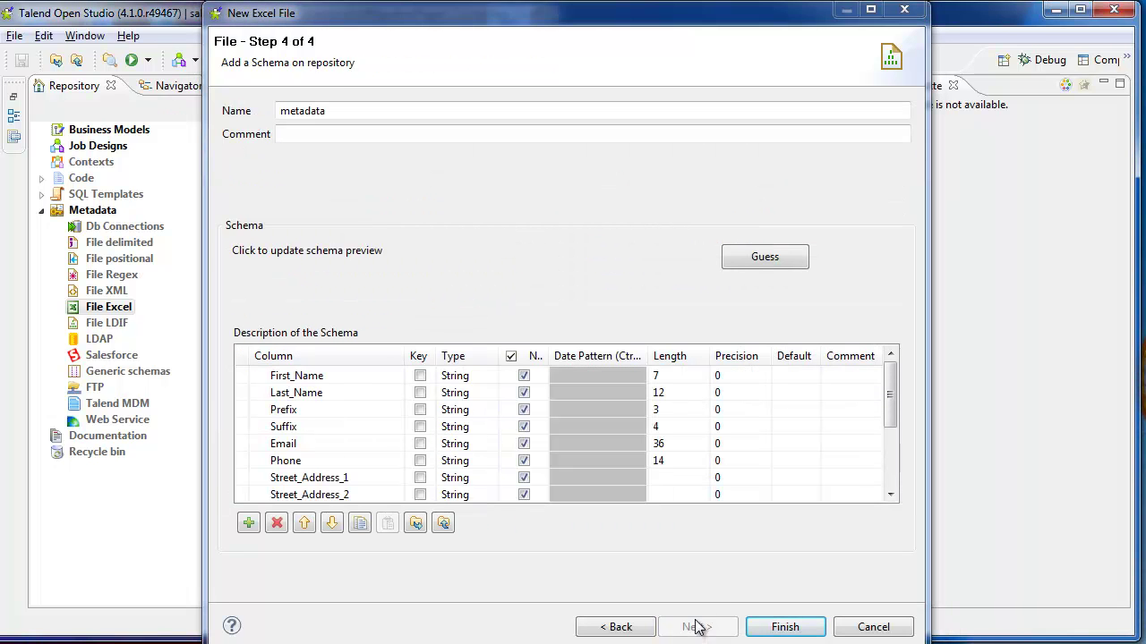
# Step: Set the Zip column's type to String in the schema and finish the Excel metadata
pyautogui.moveTo(890, 400); pyautogui.dragTo(891, 494)
pyautogui.click(474, 461)
pyautogui.click(478, 463)
pyautogui.click(491, 460)
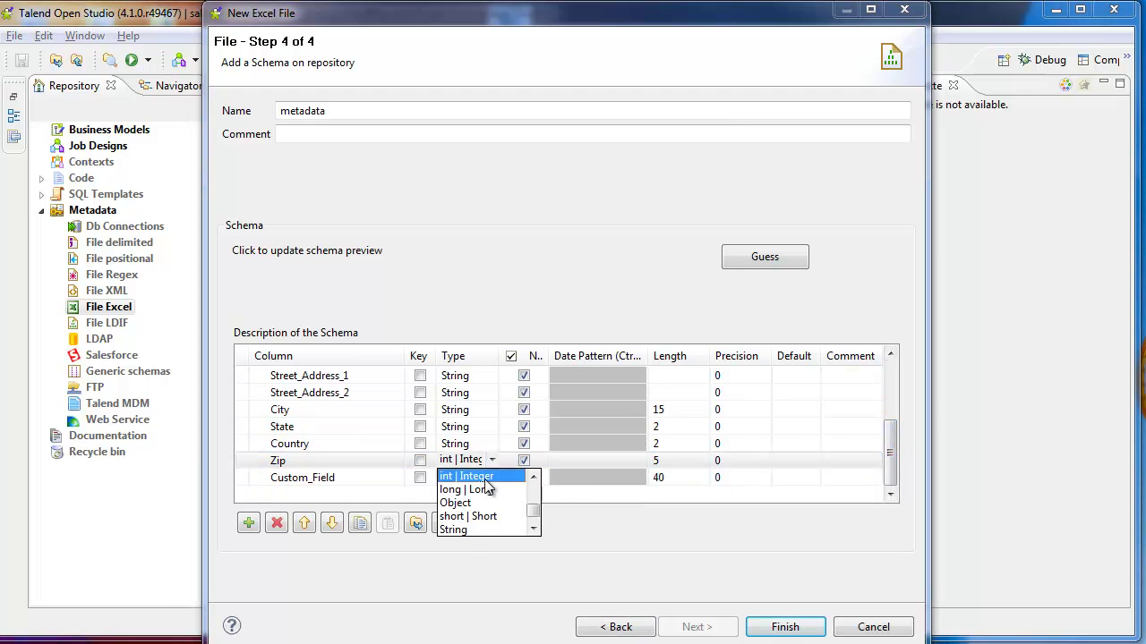
pyautogui.click(462, 528)
pyautogui.click(785, 627)
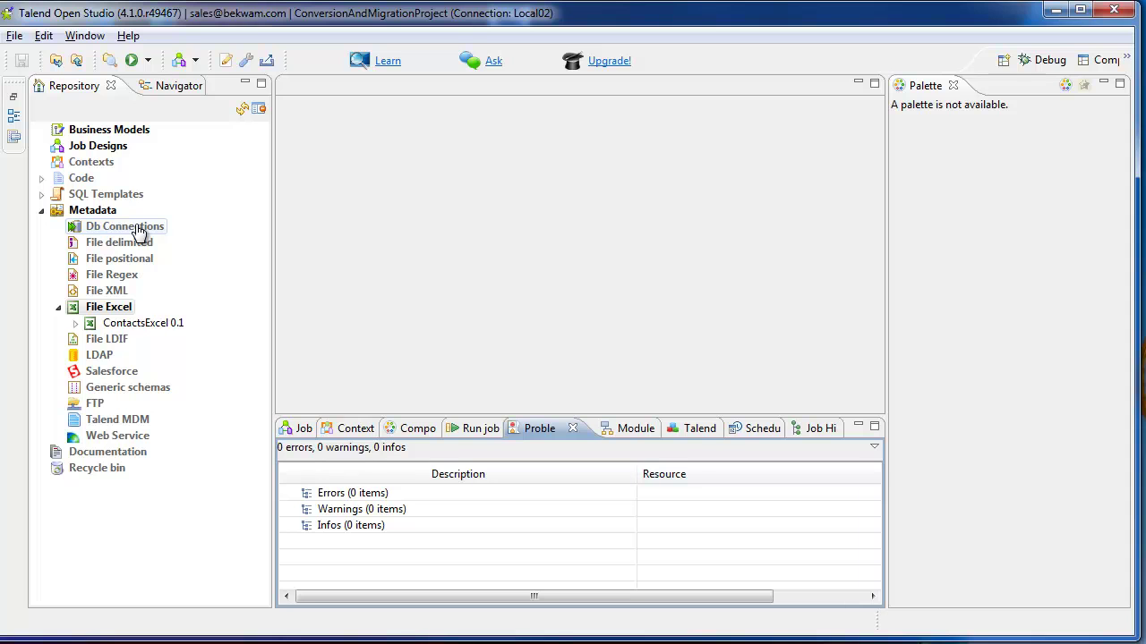
# Step: Create a new database connection in the repository metadata and name it ETLDEMOS_Connection
pyautogui.click(139, 229)
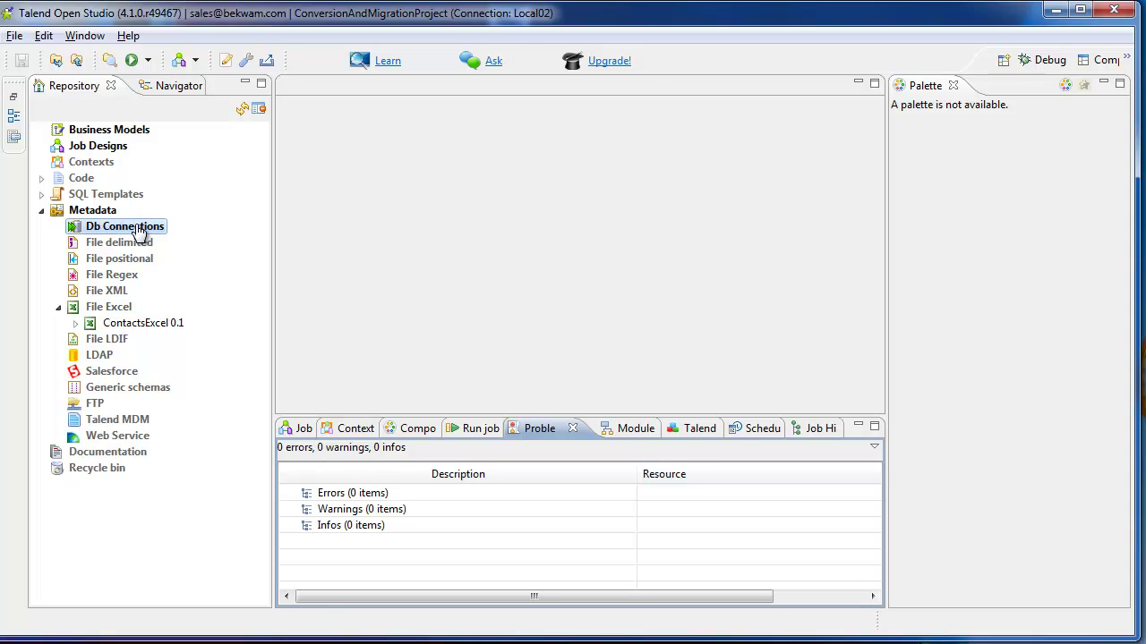
pyautogui.rightClick(138, 230)
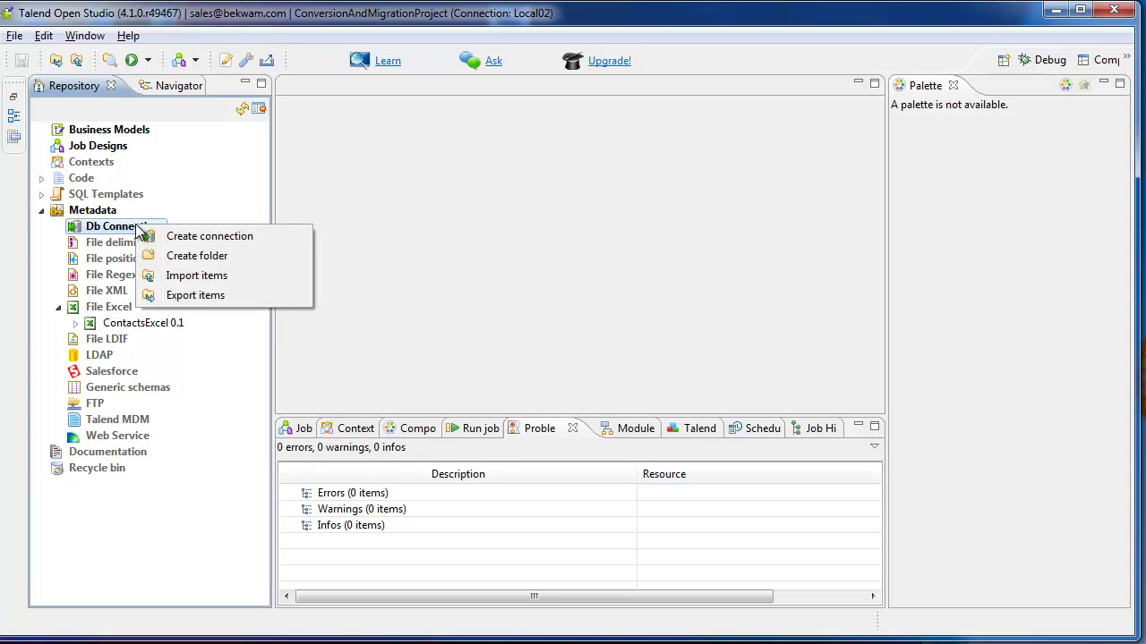
pyautogui.click(168, 237)
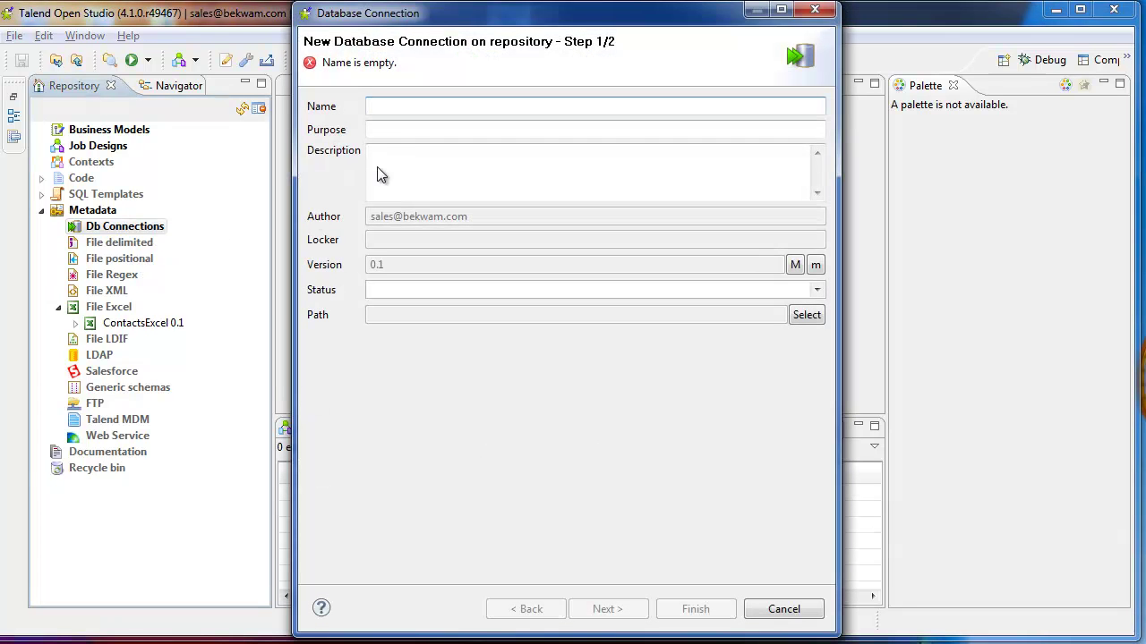
pyautogui.write('ET')
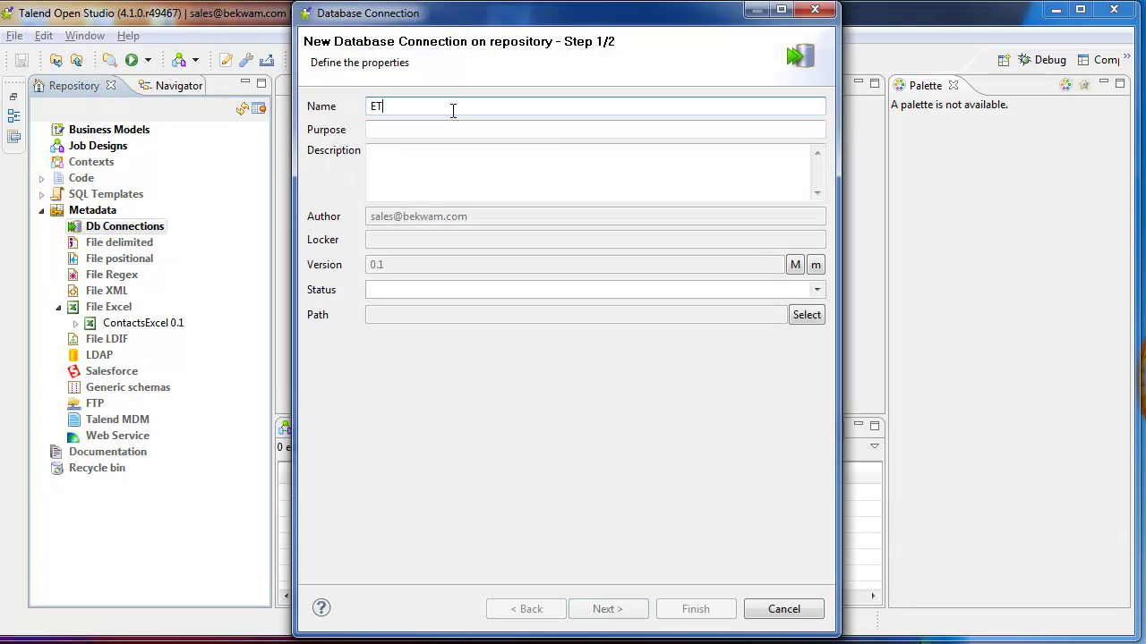
pyautogui.write('LDEMOS_Connection')
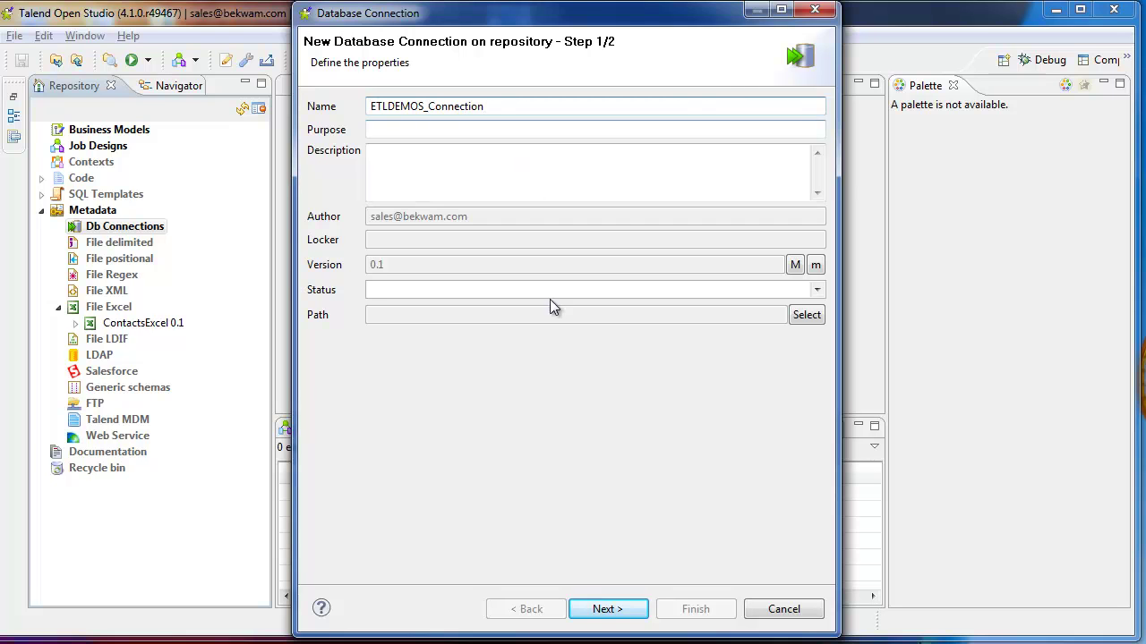
pyautogui.click(617, 612)
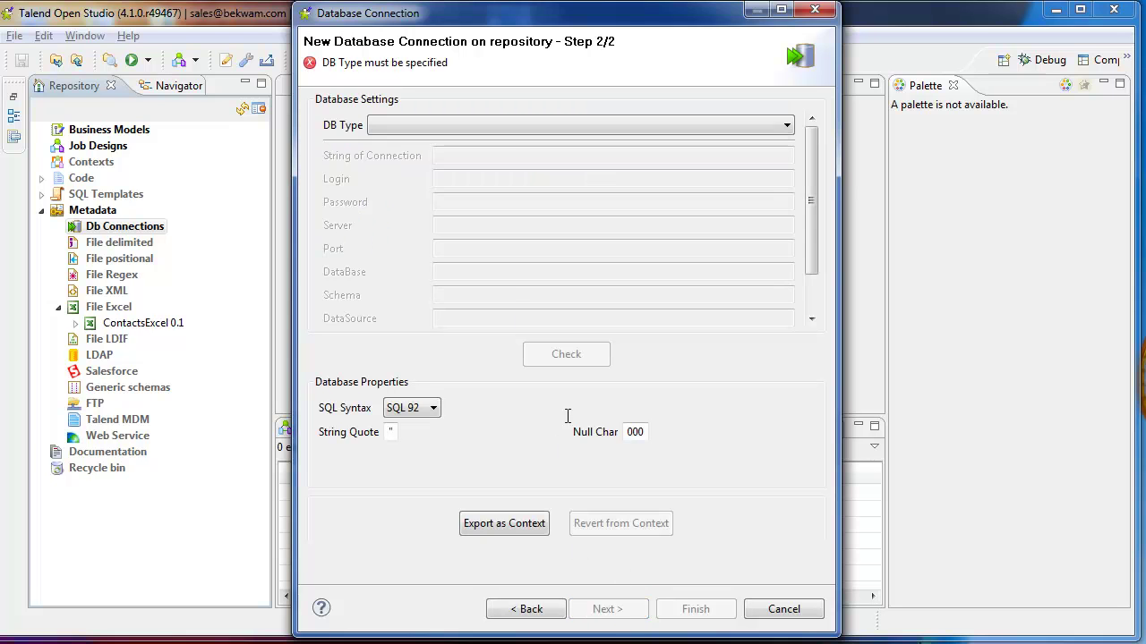
# Step: Set the connection's database type to MySQL
pyautogui.click(511, 129)
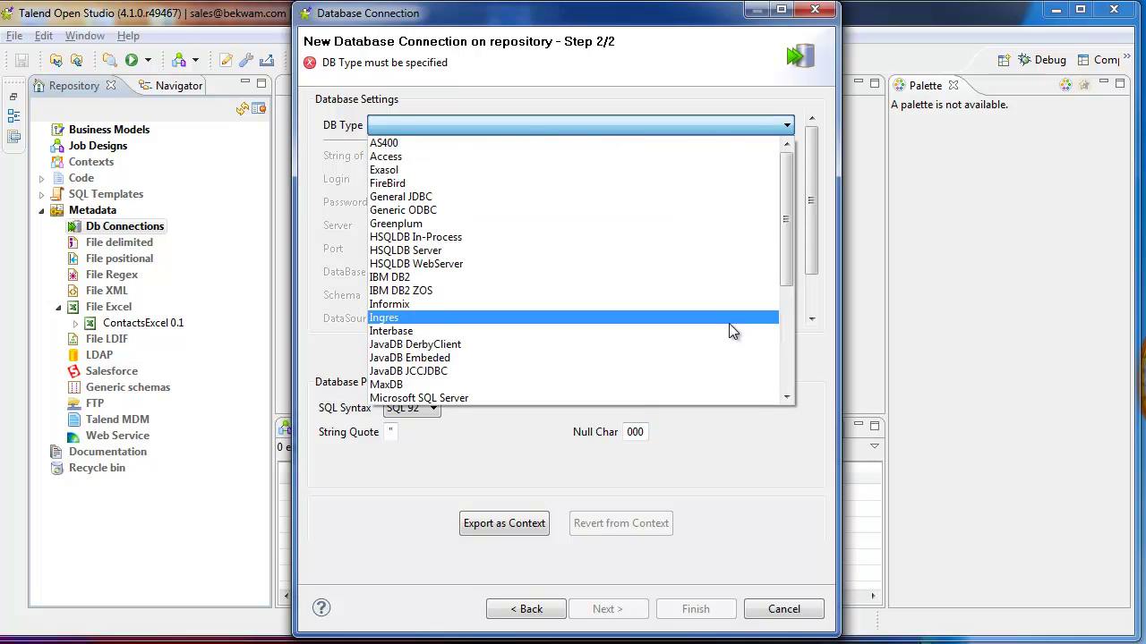
pyautogui.scroll(-5, 791, 376)
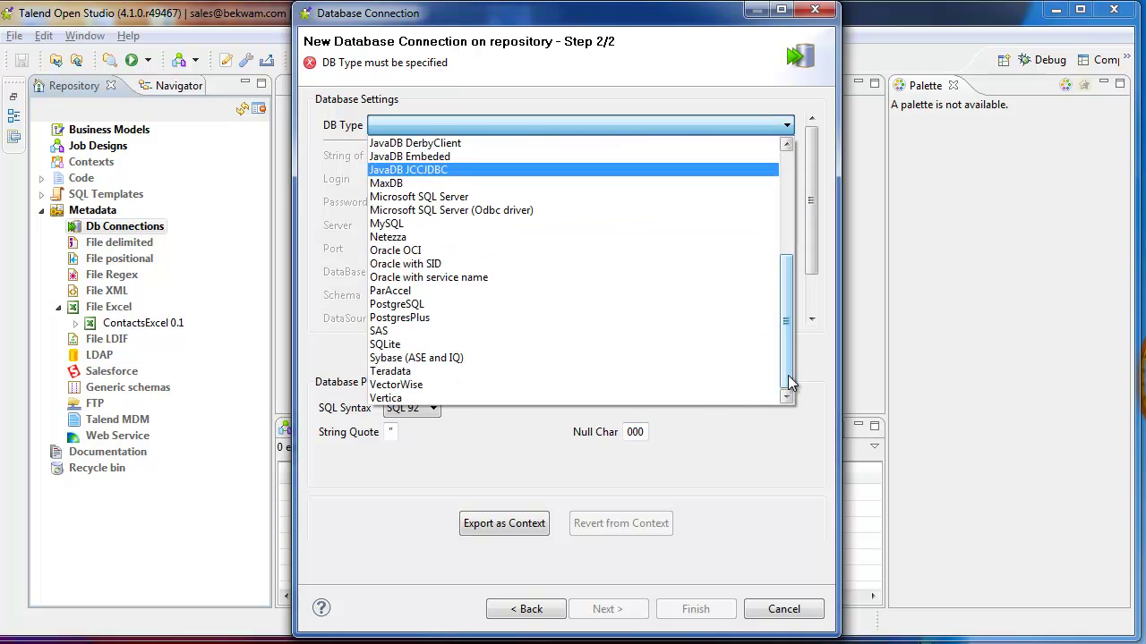
pyautogui.click(603, 226)
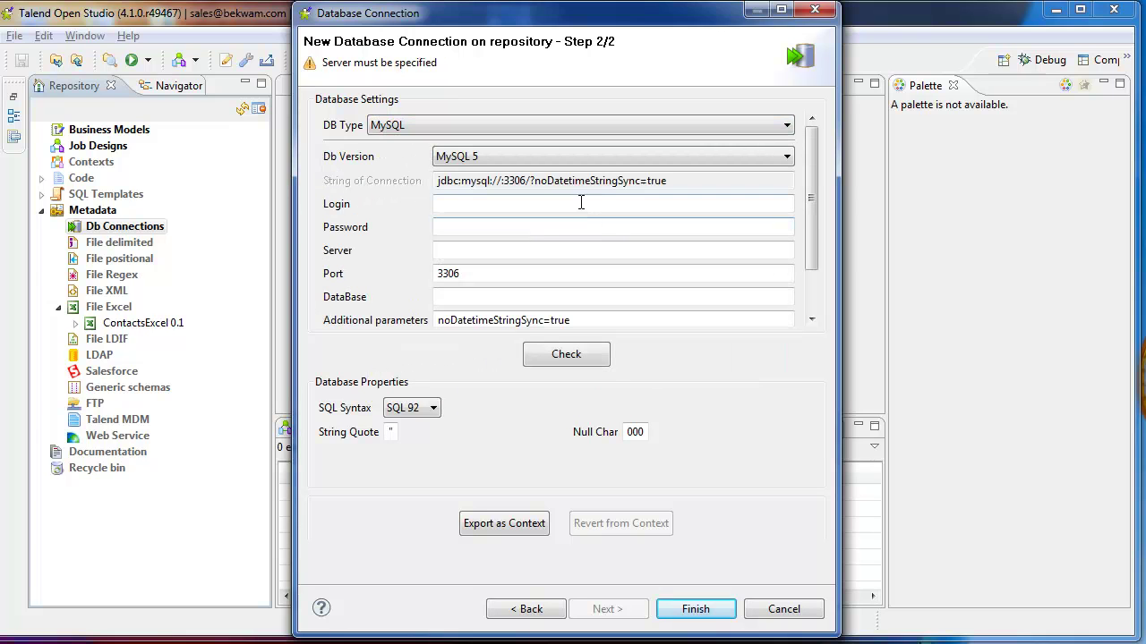
# Step: Enter etldemos as the connection's login and fill in the database password
pyautogui.write('etldemos')
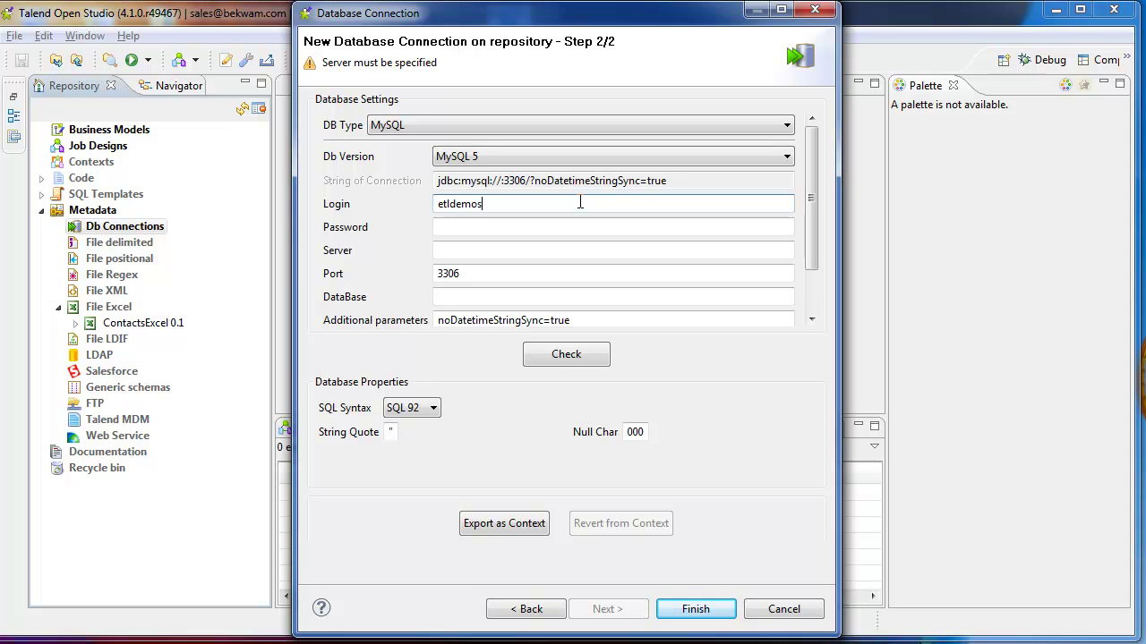
pyautogui.press('Tab')
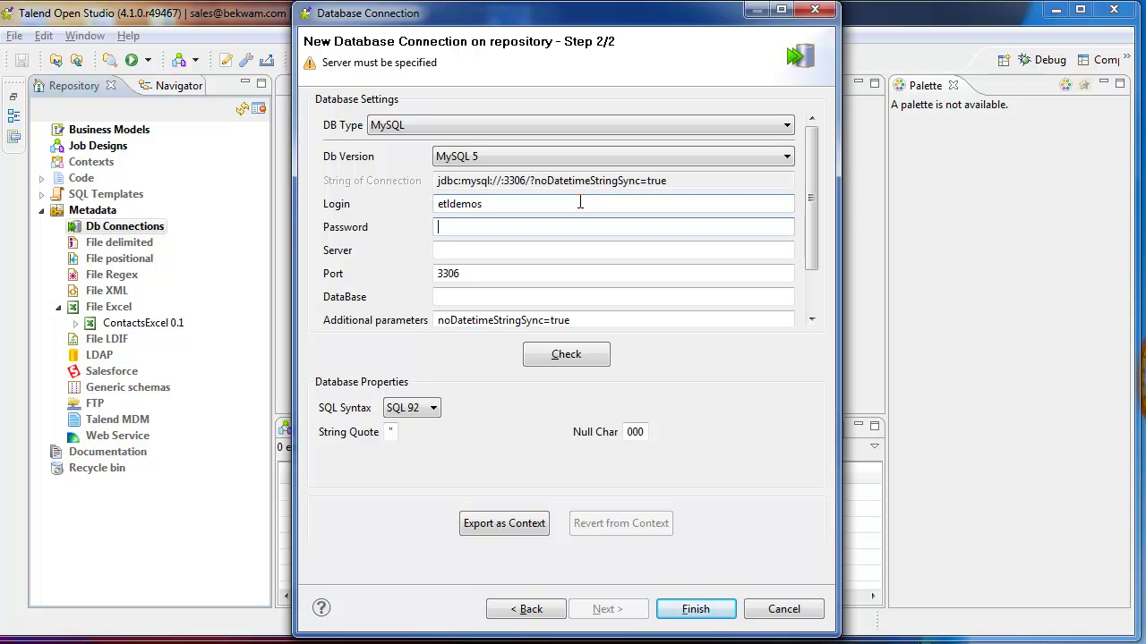
pyautogui.write('••••')
pyautogui.press('BackSpace')
pyautogui.press('BackSpace')
pyautogui.press('BackSpace')
pyautogui.press('BackSpace')
pyautogui.press('BackSpace')
pyautogui.write('•••••••')
# Step: Set the connection's server to bkwkstn1 and its database to etldemos
pyautogui.press('Tab')
pyautogui.write('bkwkstn1')
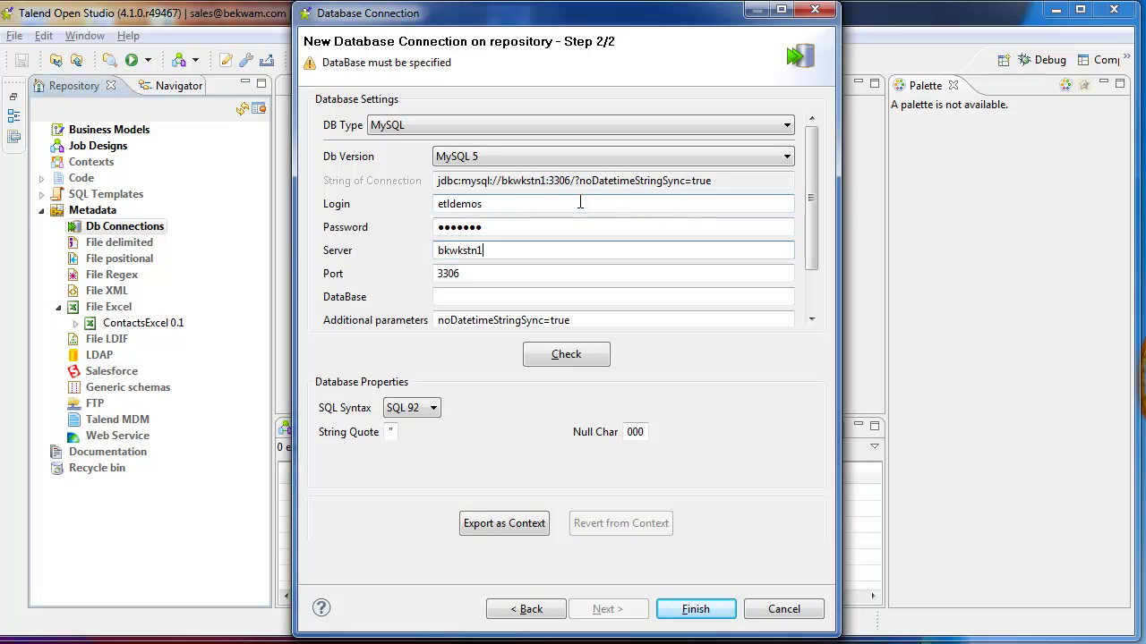
pyautogui.press('Tab')
pyautogui.press('Tab')
pyautogui.write('e')
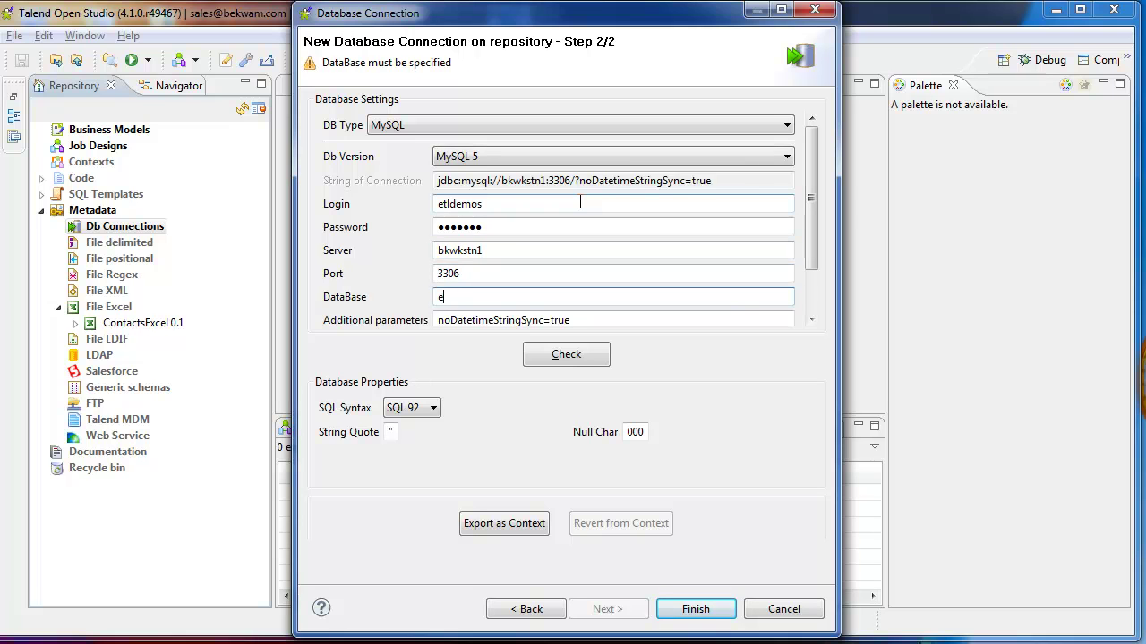
pyautogui.write('tldemos')
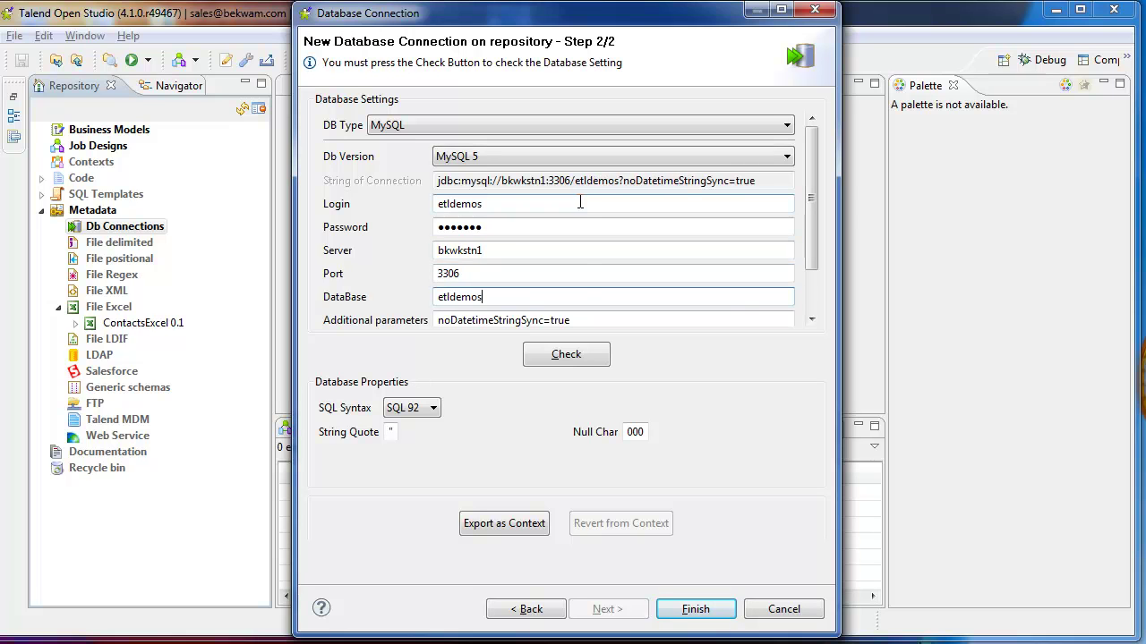
# Step: Check the database connection and finish creating it
pyautogui.click(568, 356)
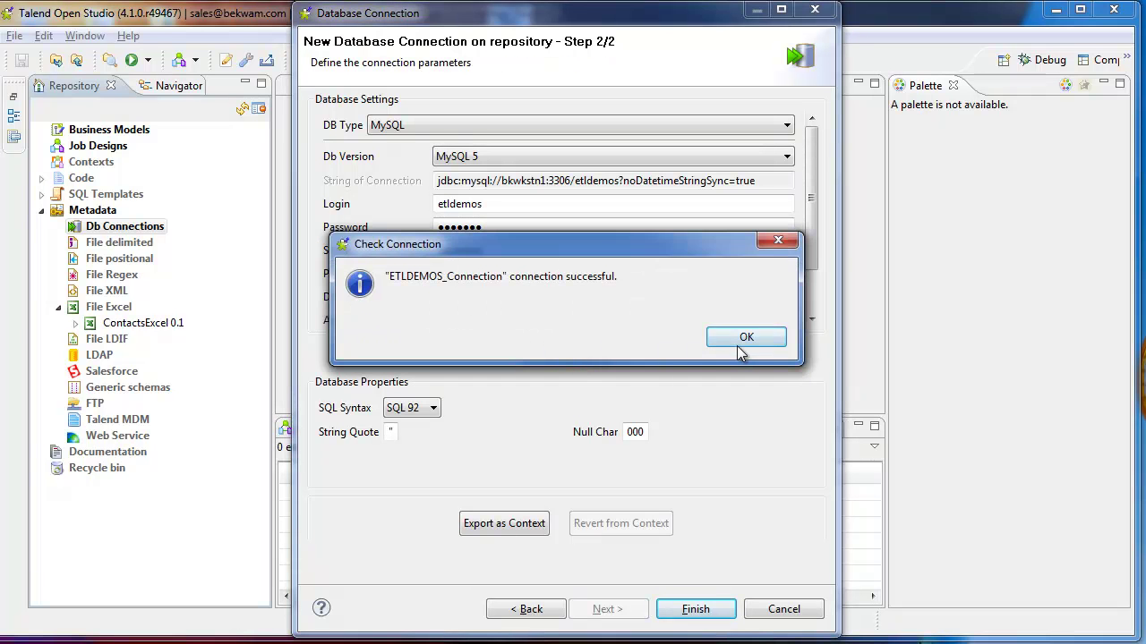
pyautogui.click(737, 341)
pyautogui.click(689, 611)
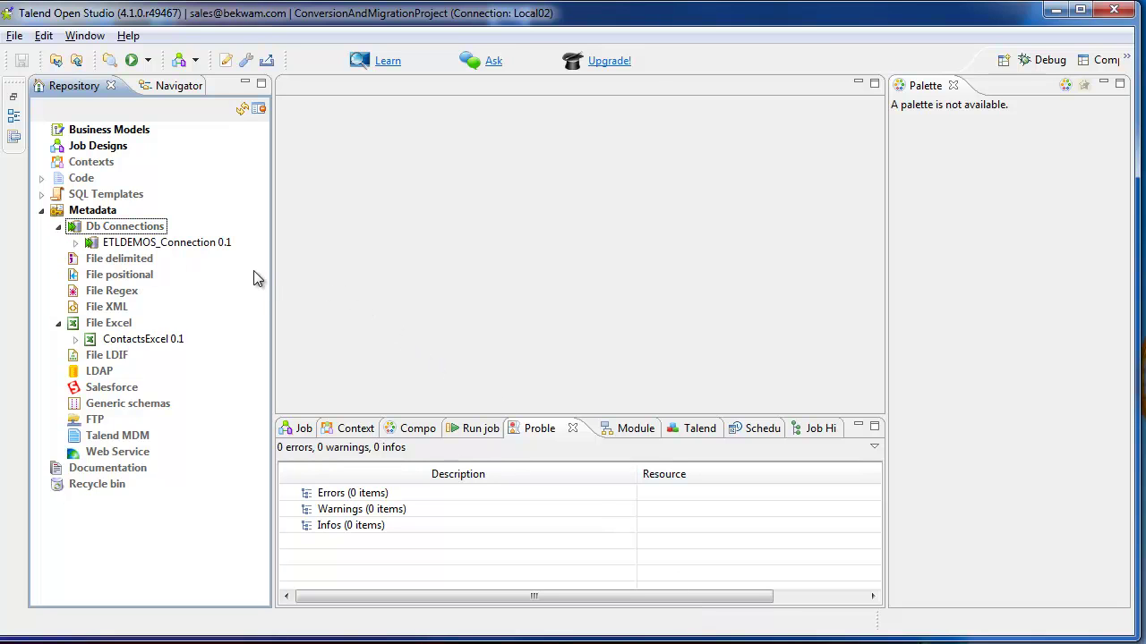
# Step: Start retrieving the schemas of ETLDEMOS_Connection, keeping the default % name filter for tables, views and synonyms
pyautogui.click(216, 249)
pyautogui.rightClick(219, 258)
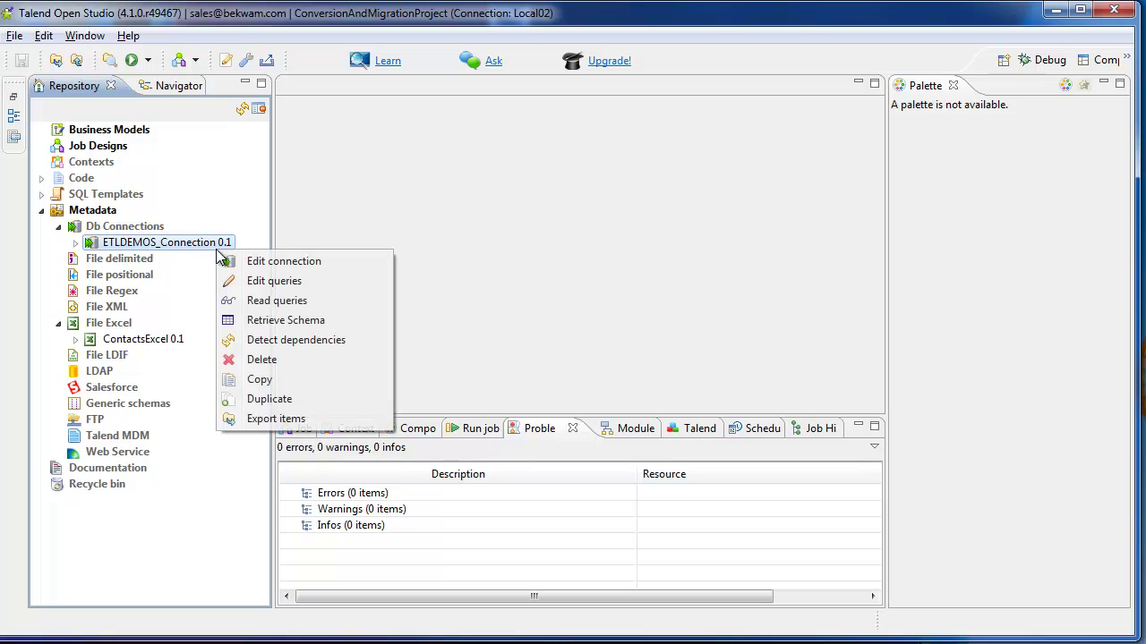
pyautogui.click(267, 320)
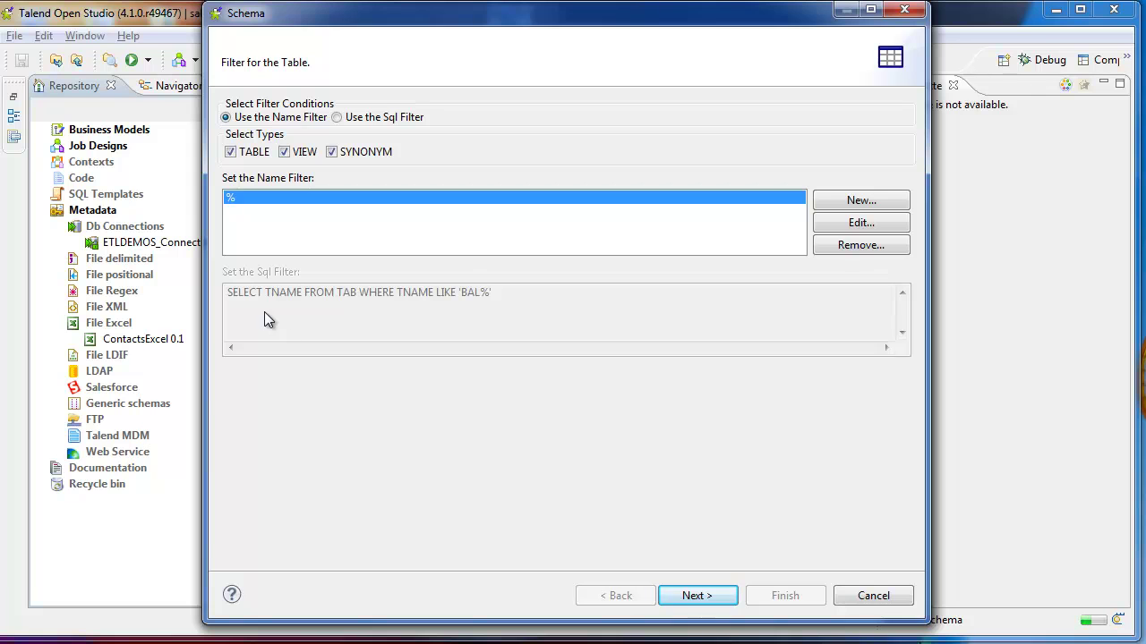
pyautogui.click(703, 597)
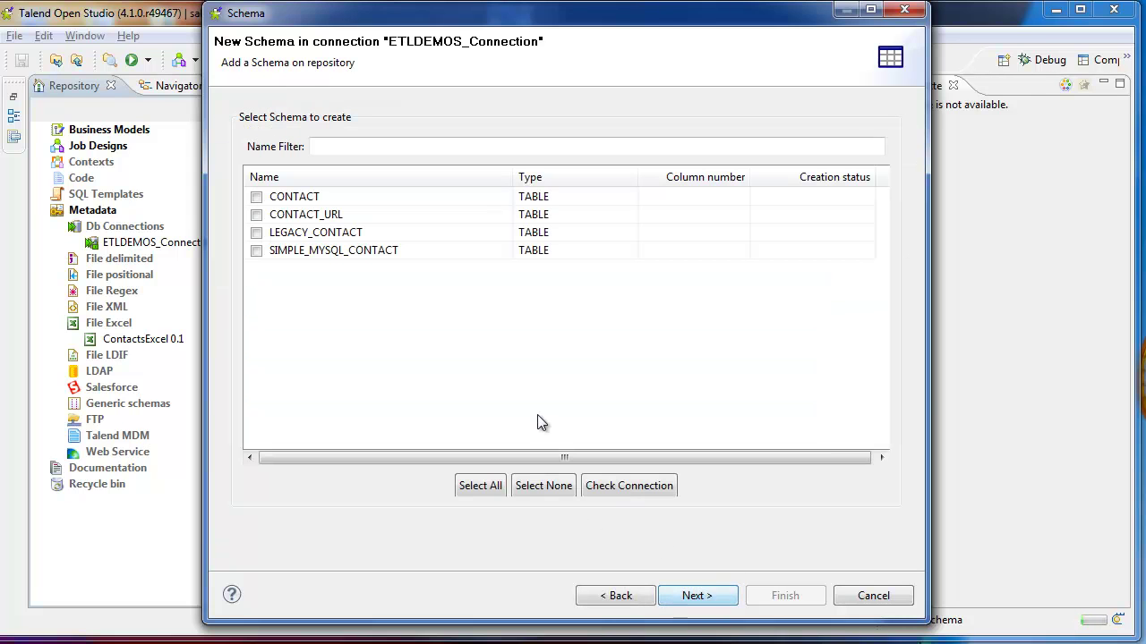
# Step: Add the schemas of the CONTACT, CONTACT_URL and LEGACY_CONTACT tables to the repository, leaving out SIMPLE_MYSQL_CONTACT
pyautogui.click(479, 486)
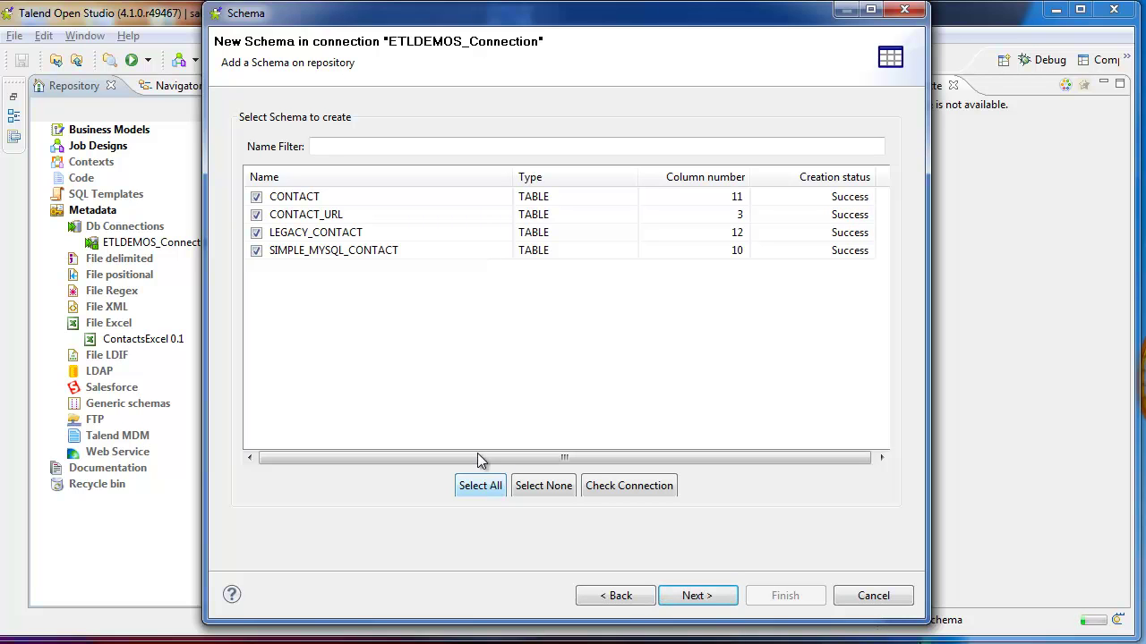
pyautogui.click(256, 251)
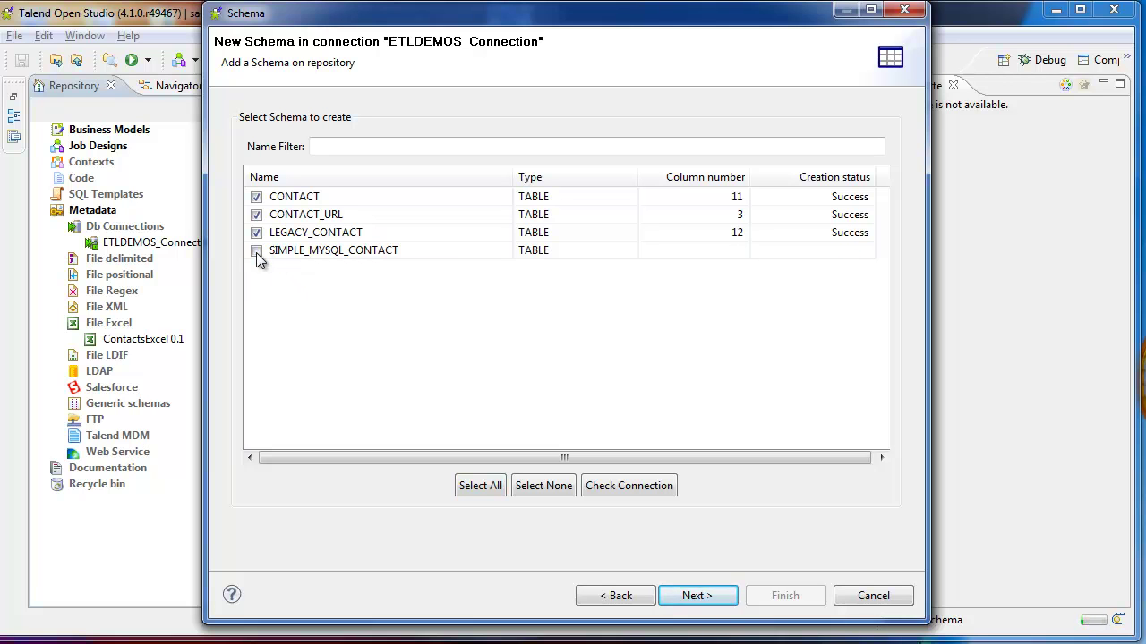
pyautogui.click(712, 597)
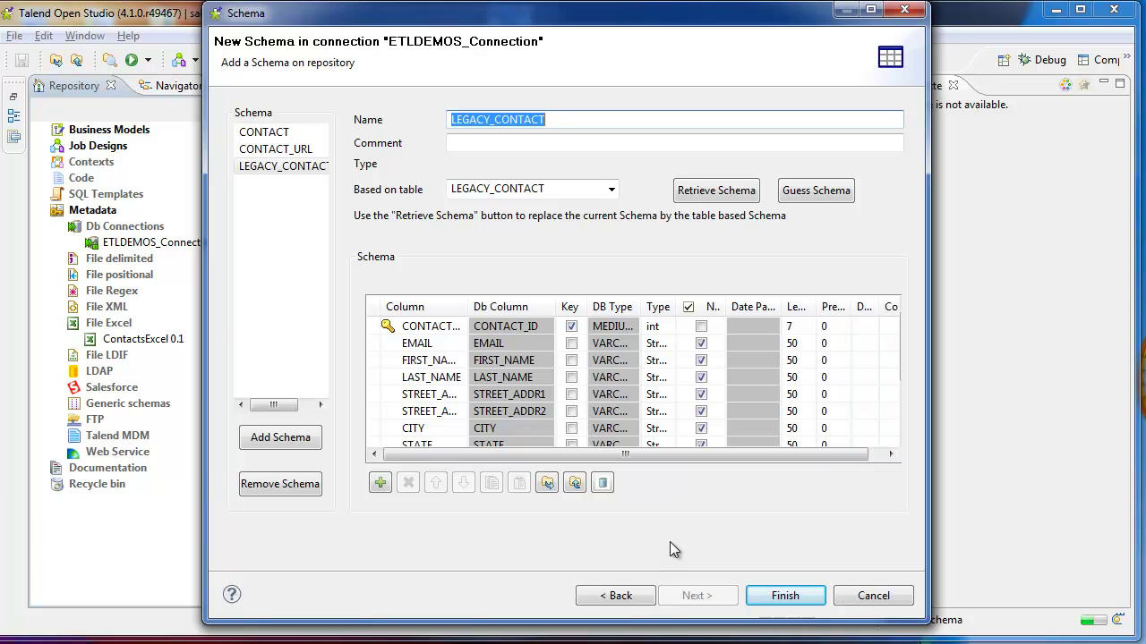
pyautogui.click(777, 601)
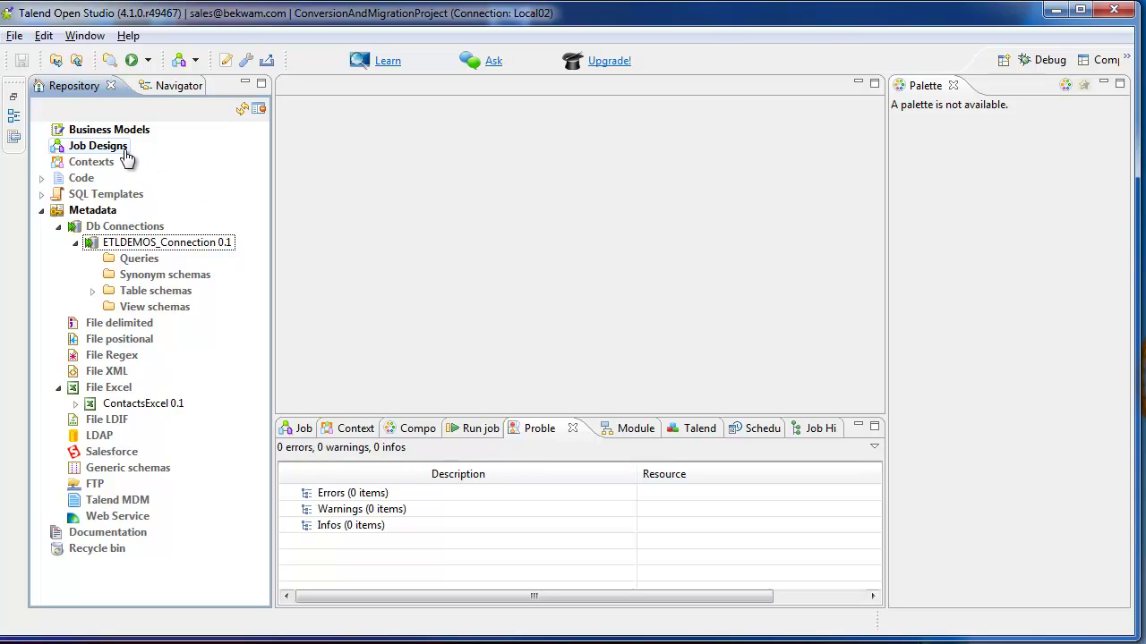
# Step: Create a folder named ContactConversion under Job Designs in the repository
pyautogui.click(98, 146)
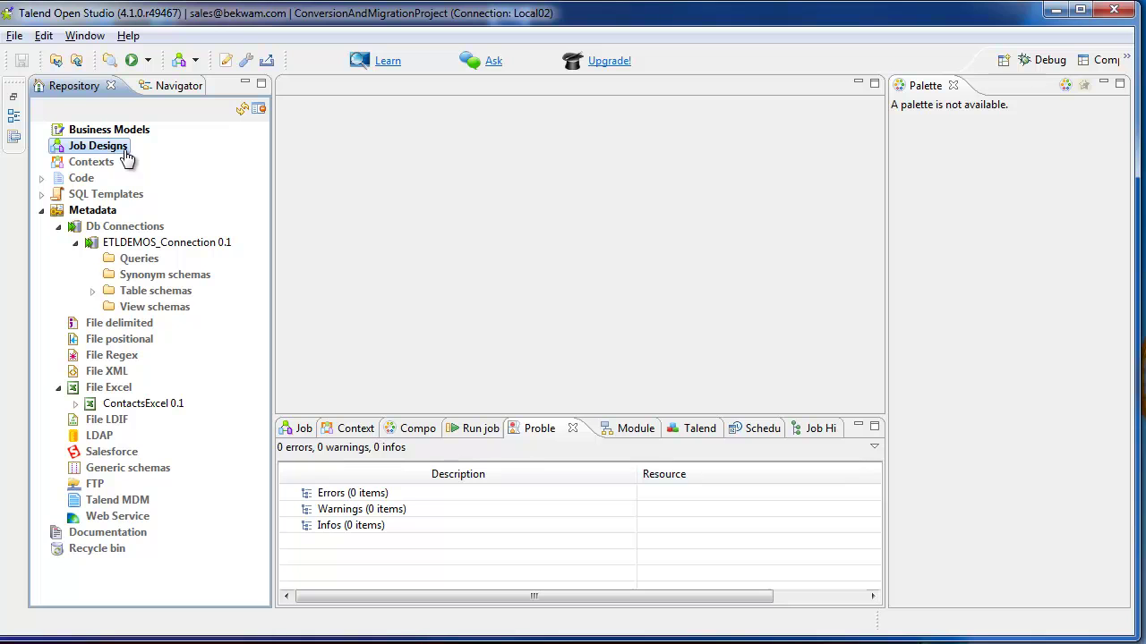
pyautogui.rightClick(126, 157)
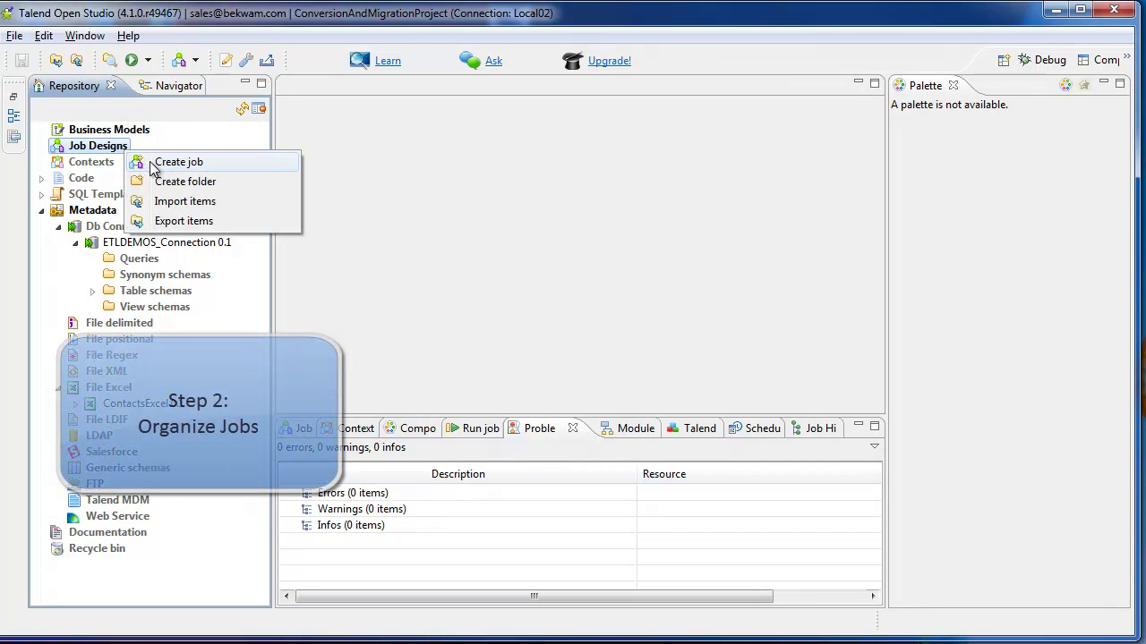
pyautogui.click(166, 183)
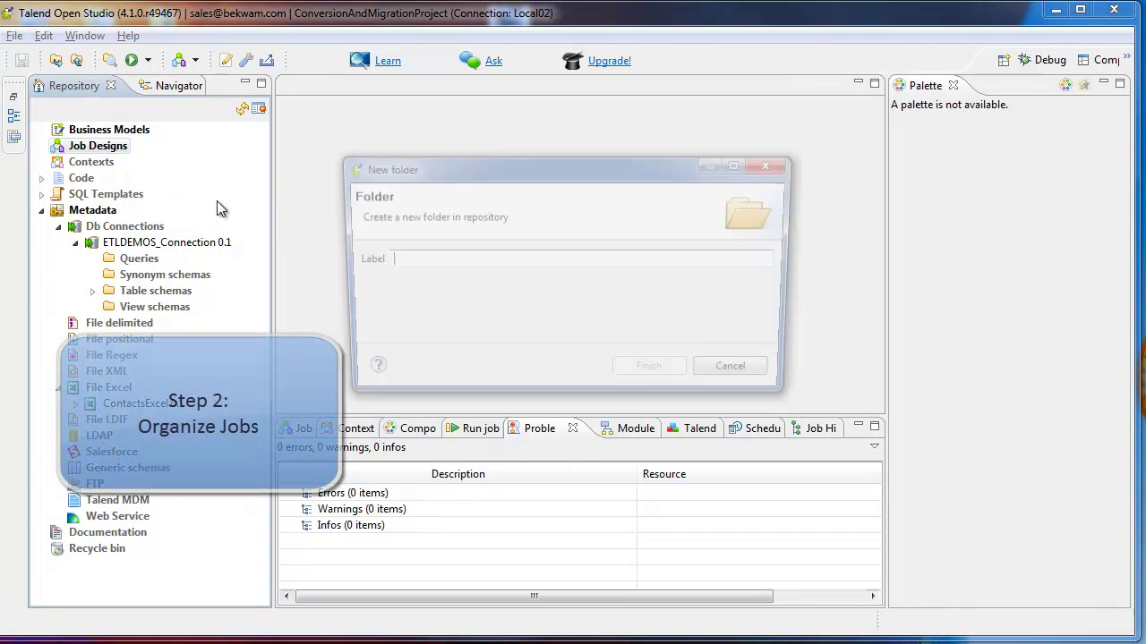
pyautogui.write('C')
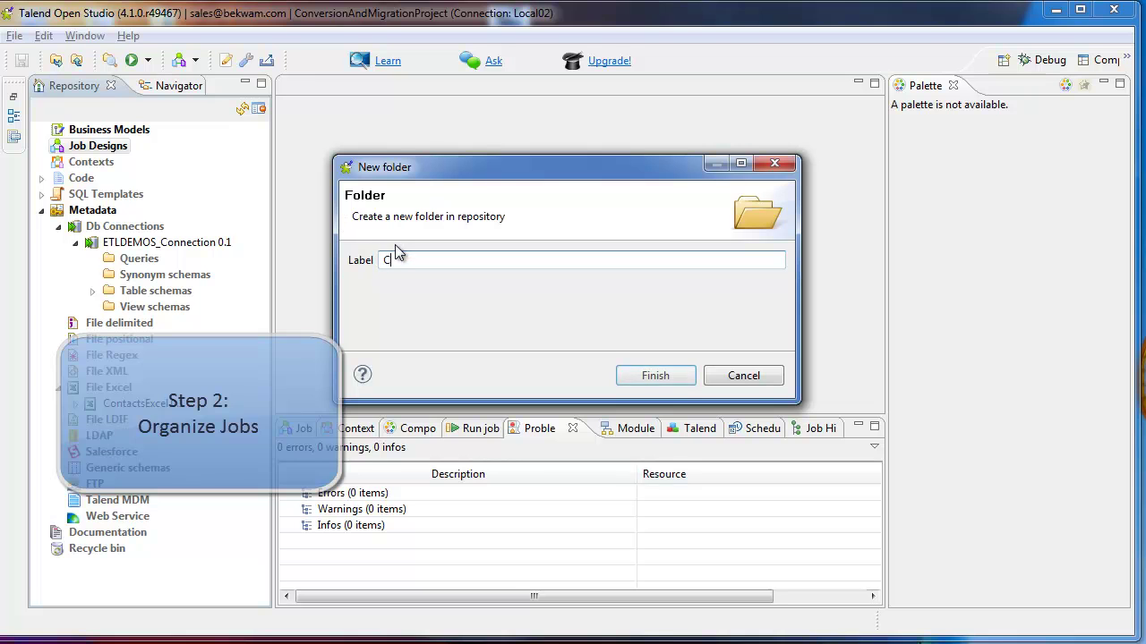
pyautogui.write('ontactConversion')
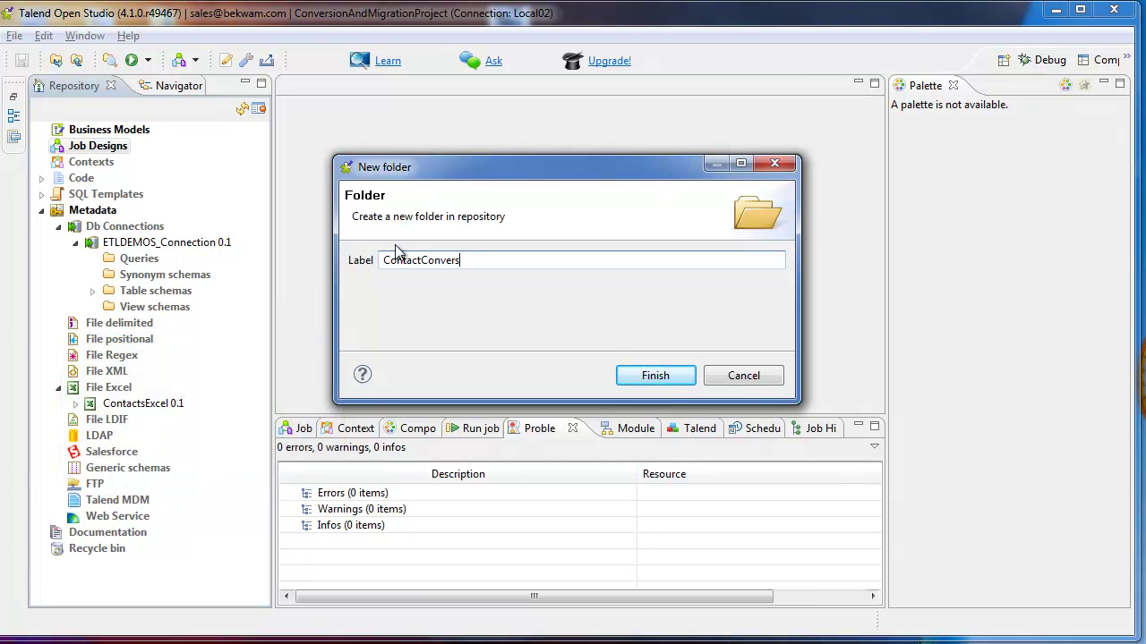
pyautogui.click(628, 372)
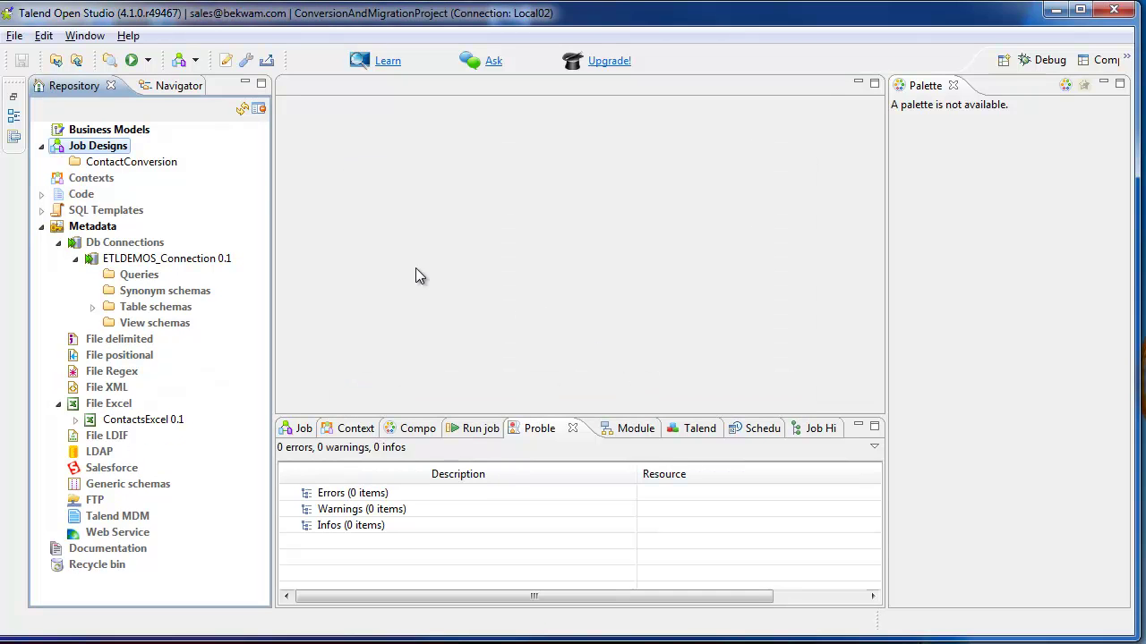
pyautogui.click(170, 166)
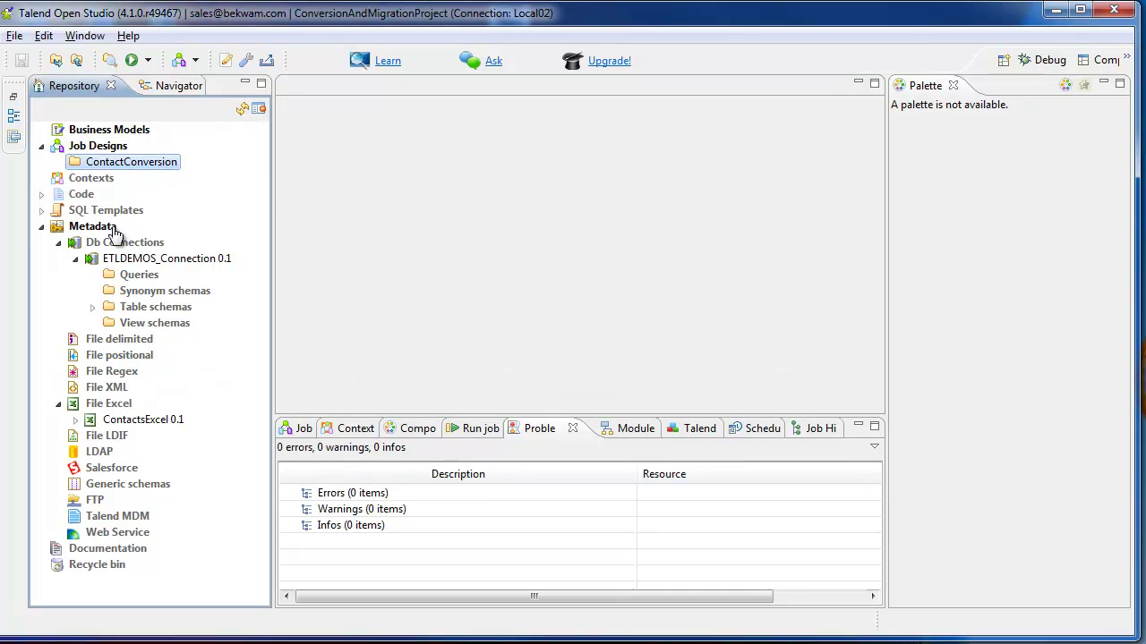
# Step: Start a new context group named ContactConversionContext and proceed to defining its variables
pyautogui.click(77, 181)
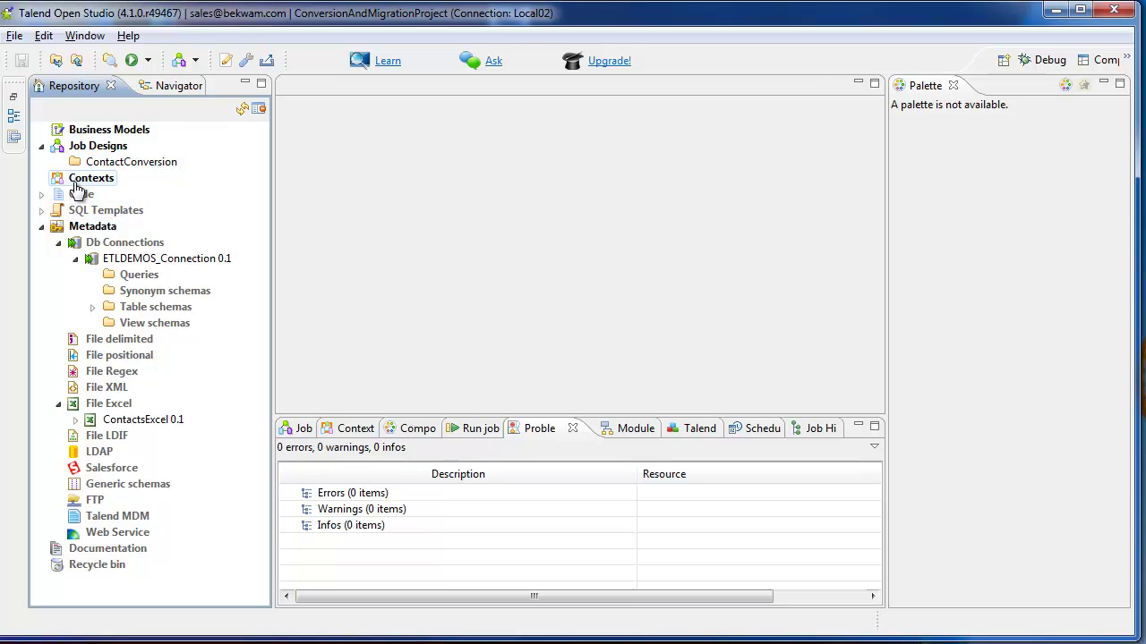
pyautogui.rightClick(77, 184)
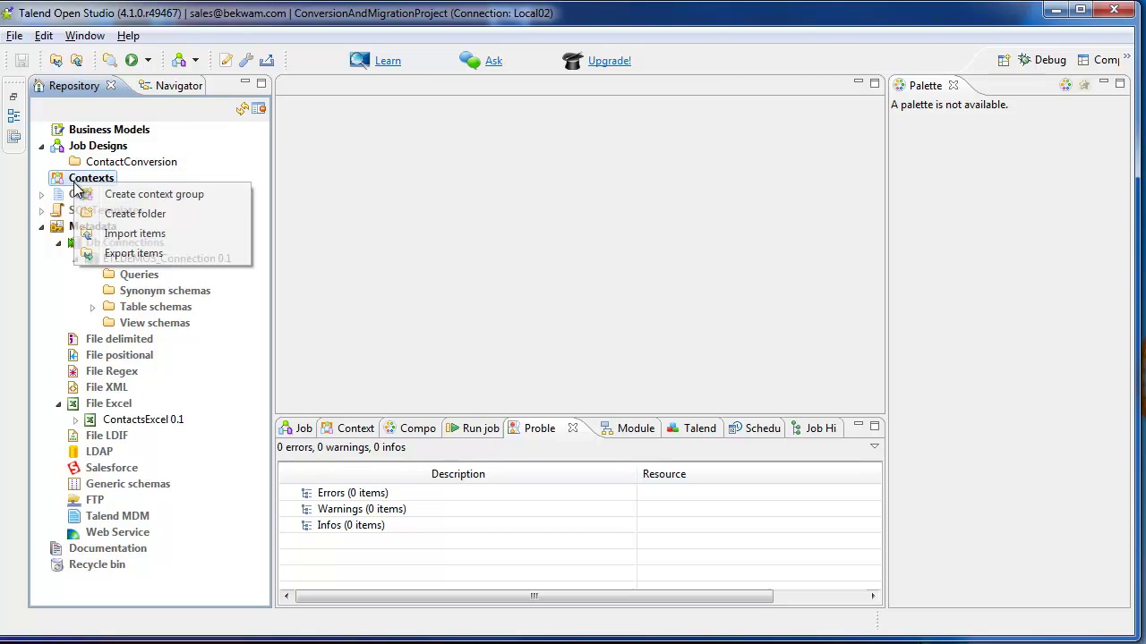
pyautogui.click(135, 189)
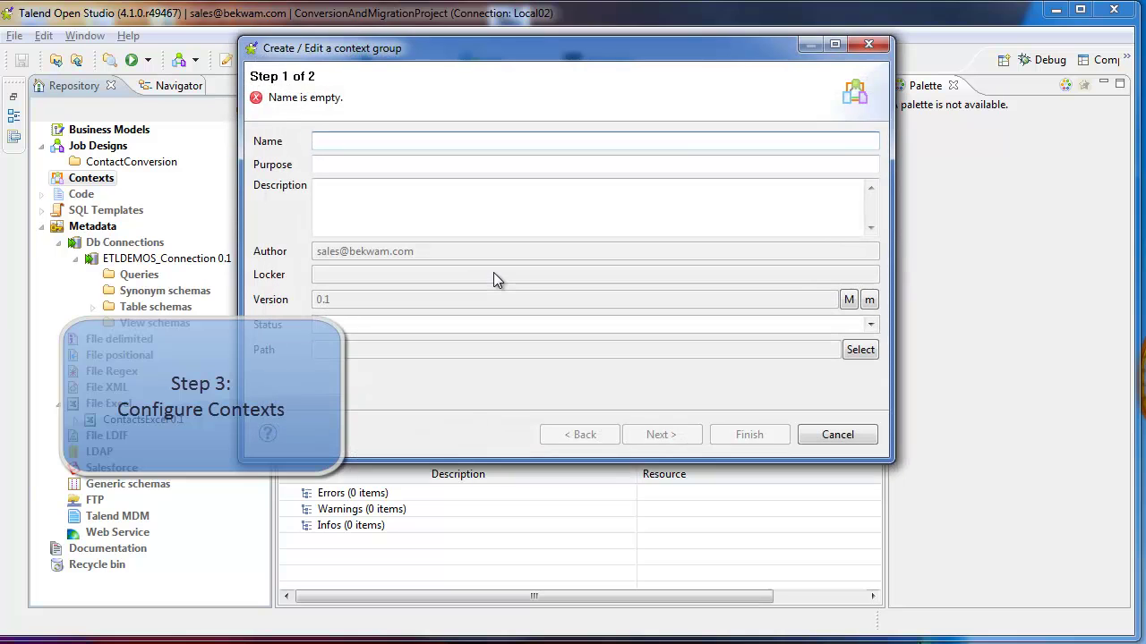
pyautogui.write('Con')
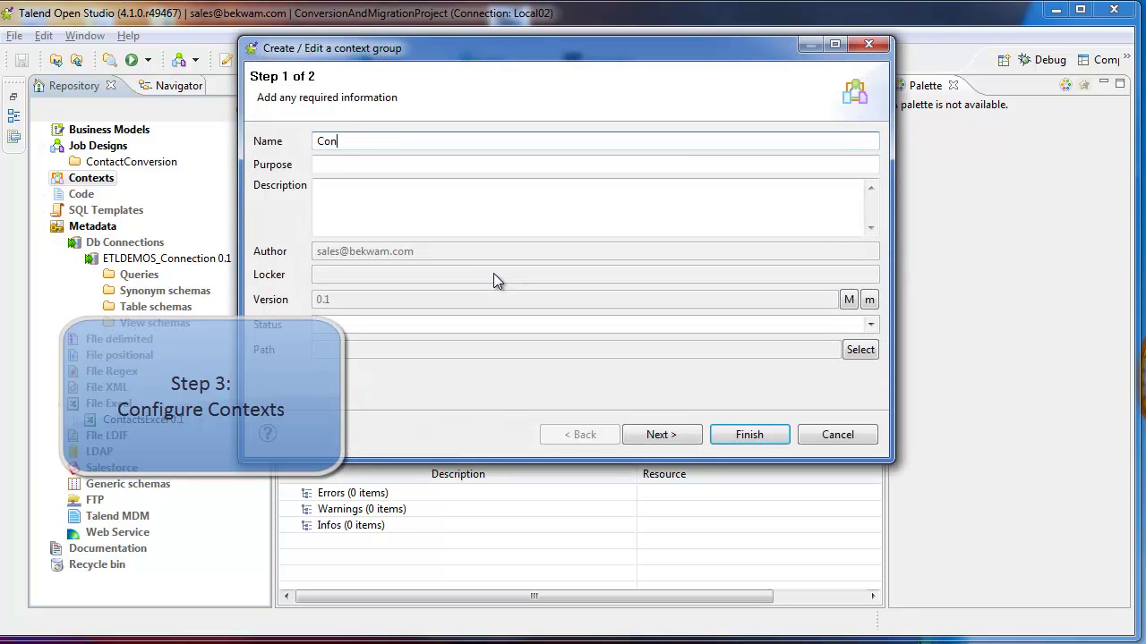
pyautogui.write('tactConversionContext')
pyautogui.click(683, 436)
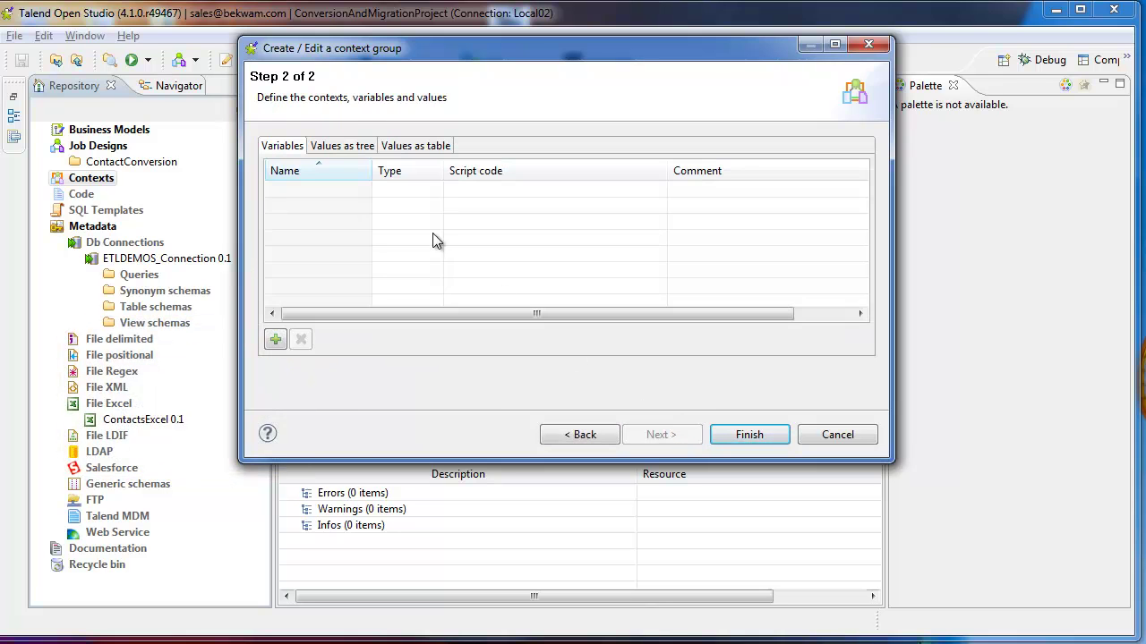
# Step: Add a String variable named DATA_DIR to the context group
pyautogui.click(277, 339)
pyautogui.click(309, 191)
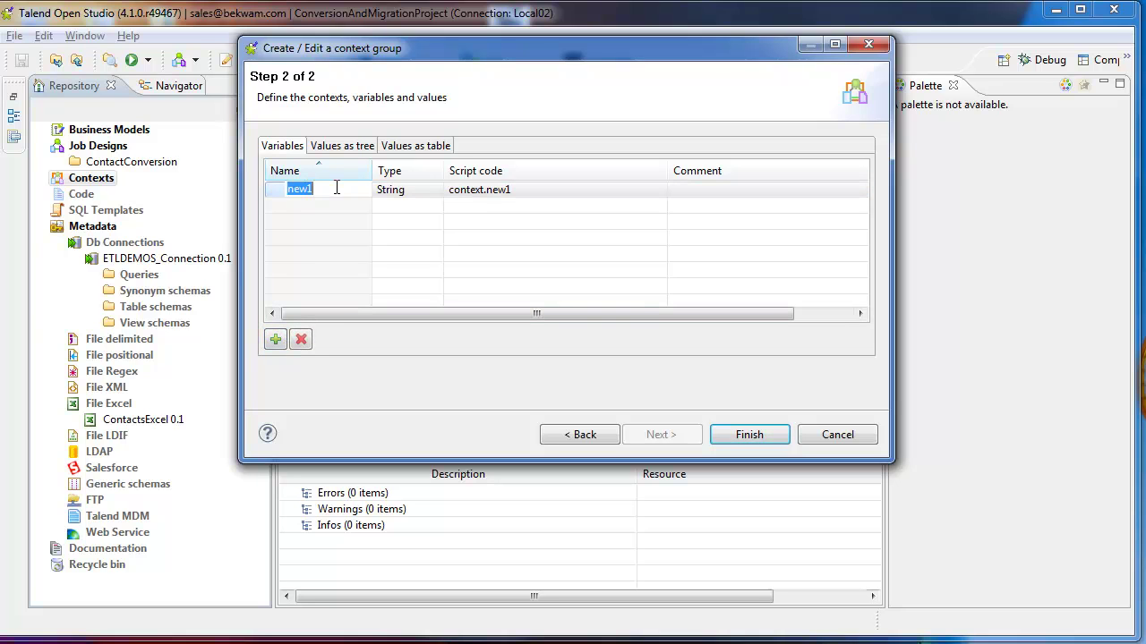
pyautogui.write('DTA')
pyautogui.press('BackSpace')
pyautogui.press('BackSpace')
pyautogui.write('ATA_DIR')
pyautogui.press('Return')
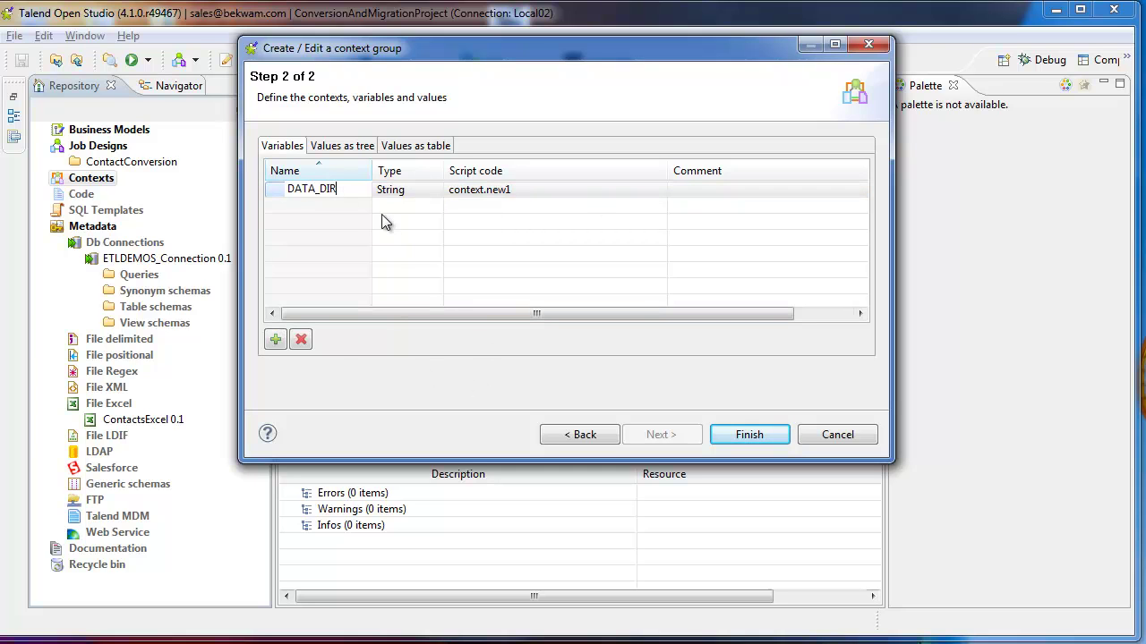
# Step: Set DATA_DIR's value in the Default context to C:\Users\Public\Data\Documents\Data and finish creating the context group
pyautogui.click(346, 148)
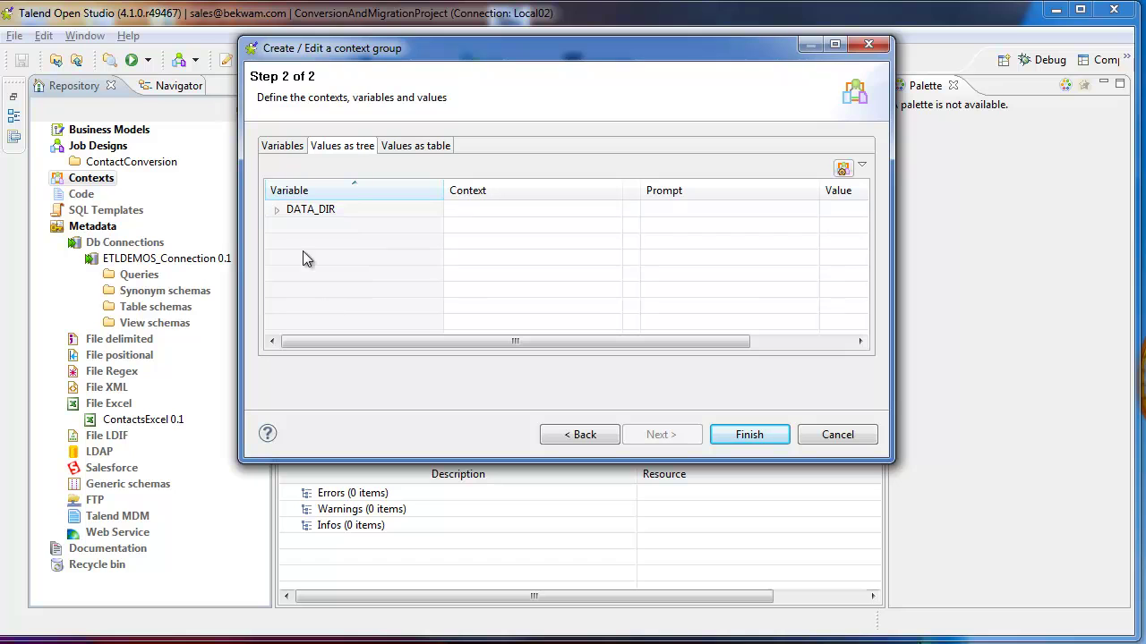
pyautogui.click(277, 211)
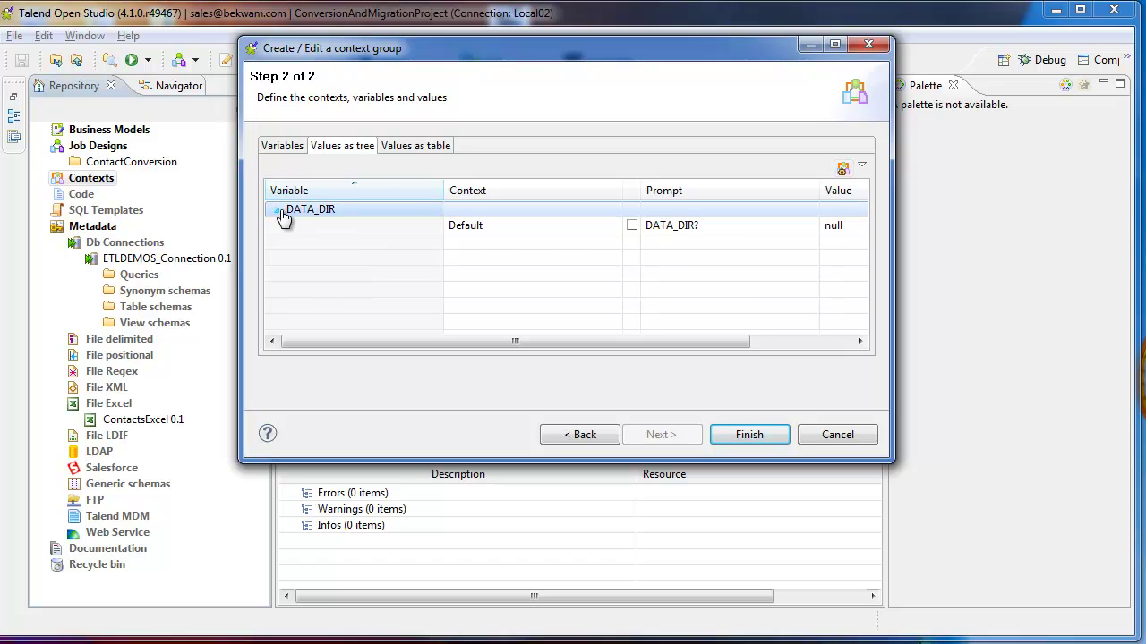
pyautogui.click(833, 225)
pyautogui.write('C')
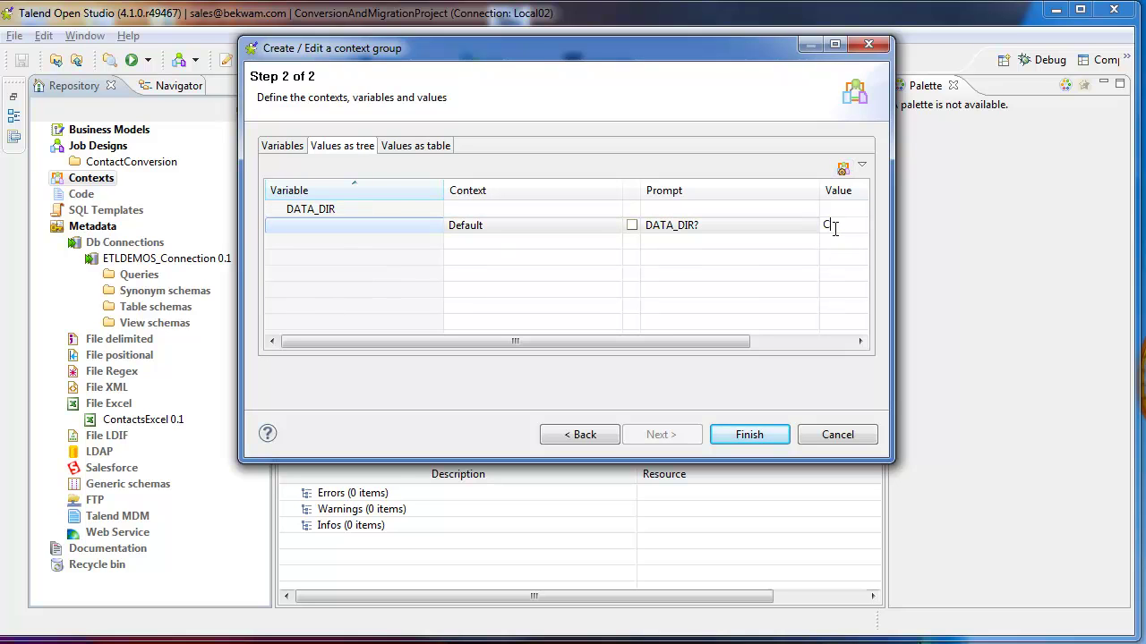
pyautogui.write(':\\Users')
pyautogui.write('\\')
pyautogui.write('Public')
pyautogui.write('\\')
pyautogui.write('Data')
pyautogui.write('\\Documents')
pyautogui.write('\\Data')
pyautogui.click(762, 432)
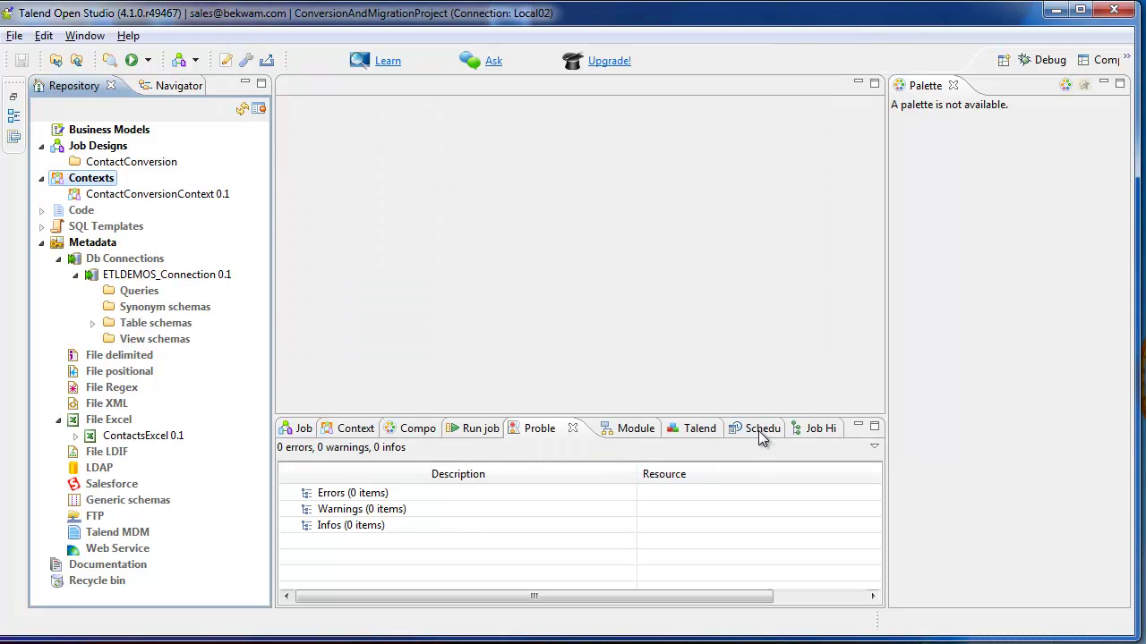